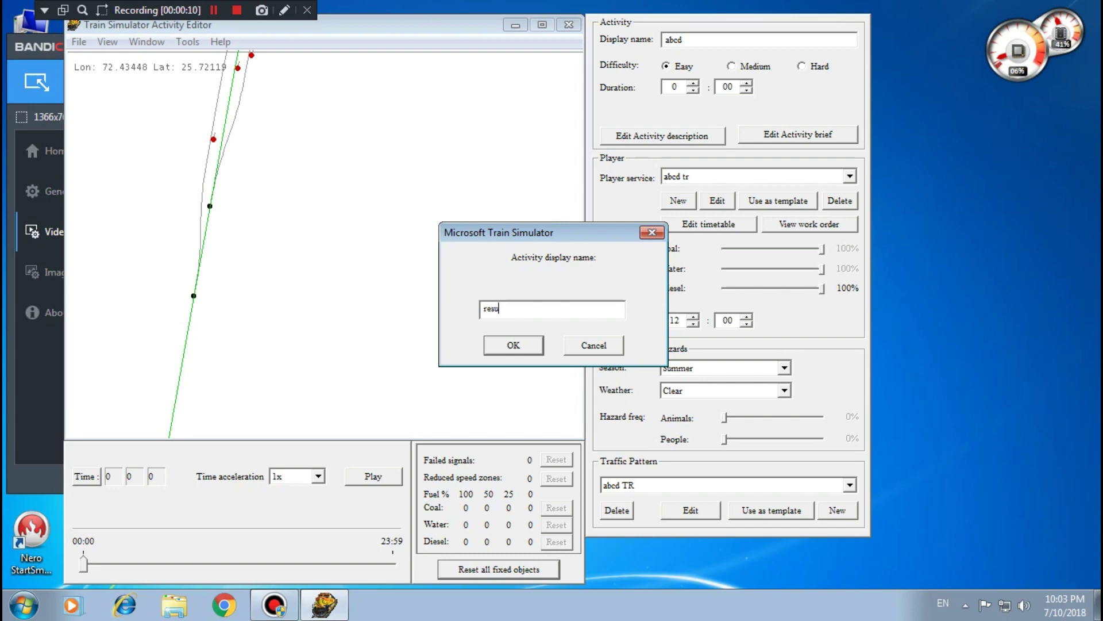
# Name the new activity "resue"
pyautogui.write('e')
pyautogui.press('Return')
# Start placing a consist on the single track just south of the Dhareshwar station junction
pyautogui.moveTo(495, 242); pyautogui.dragTo(506, 87, button='right')
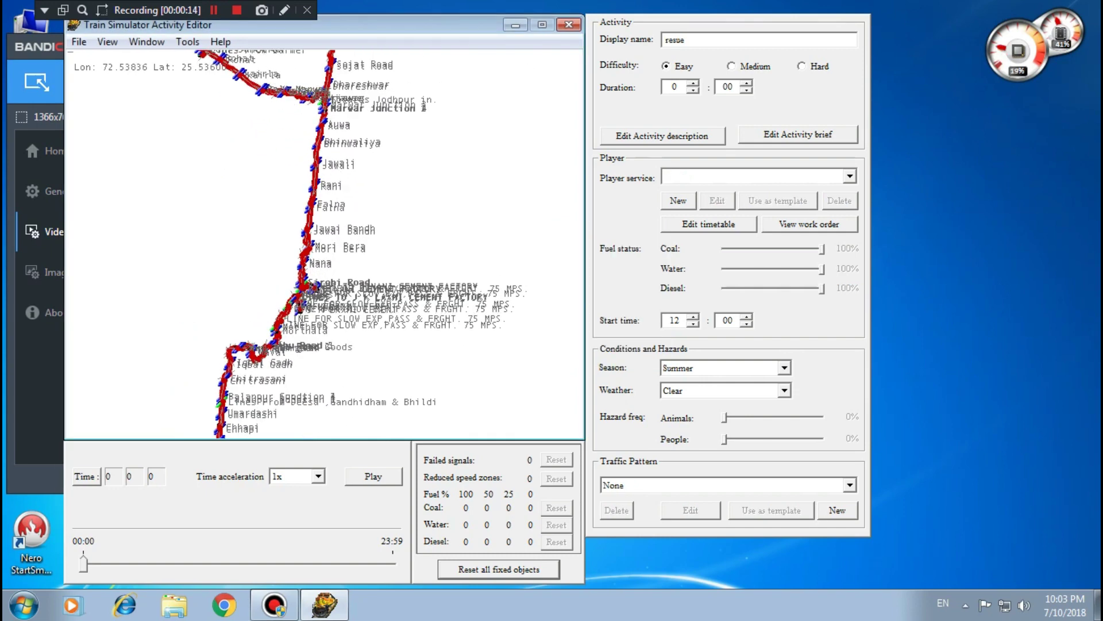
pyautogui.moveTo(505, 86); pyautogui.dragTo(490, 259)
pyautogui.moveTo(491, 259); pyautogui.dragTo(507, 85, button='right')
pyautogui.click(284, 356)
pyautogui.moveTo(284, 356); pyautogui.dragTo(272, 176, button='right')
pyautogui.moveTo(272, 176); pyautogui.dragTo(278, 125)
pyautogui.moveTo(321, 279); pyautogui.dragTo(259, 454, button='right')
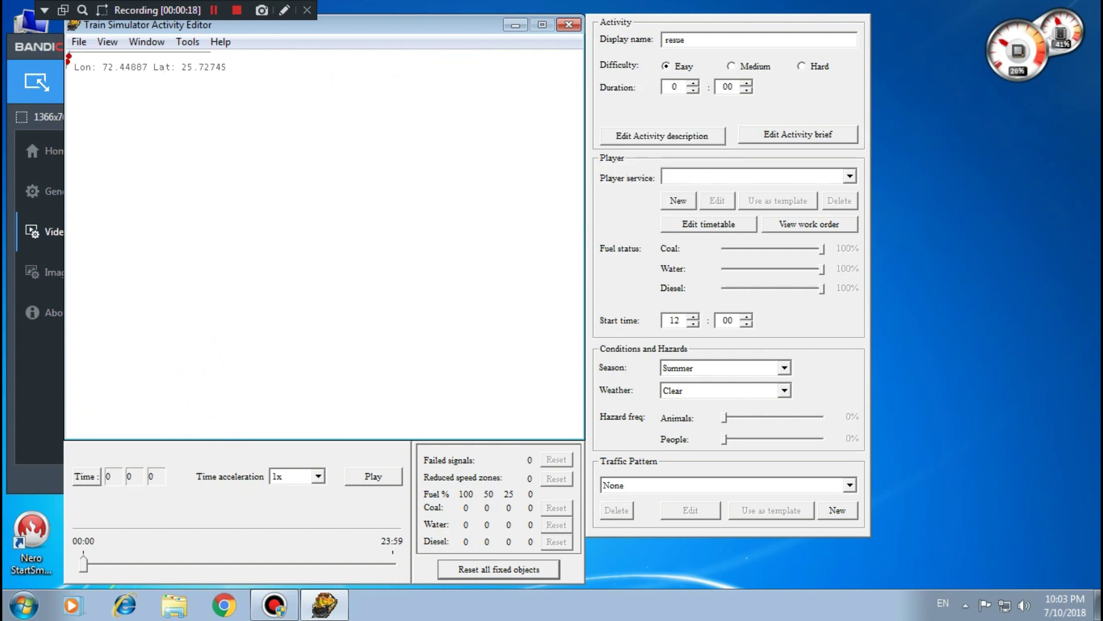
pyautogui.click(259, 454)
pyautogui.click(322, 382)
pyautogui.moveTo(189, 104); pyautogui.dragTo(395, 374)
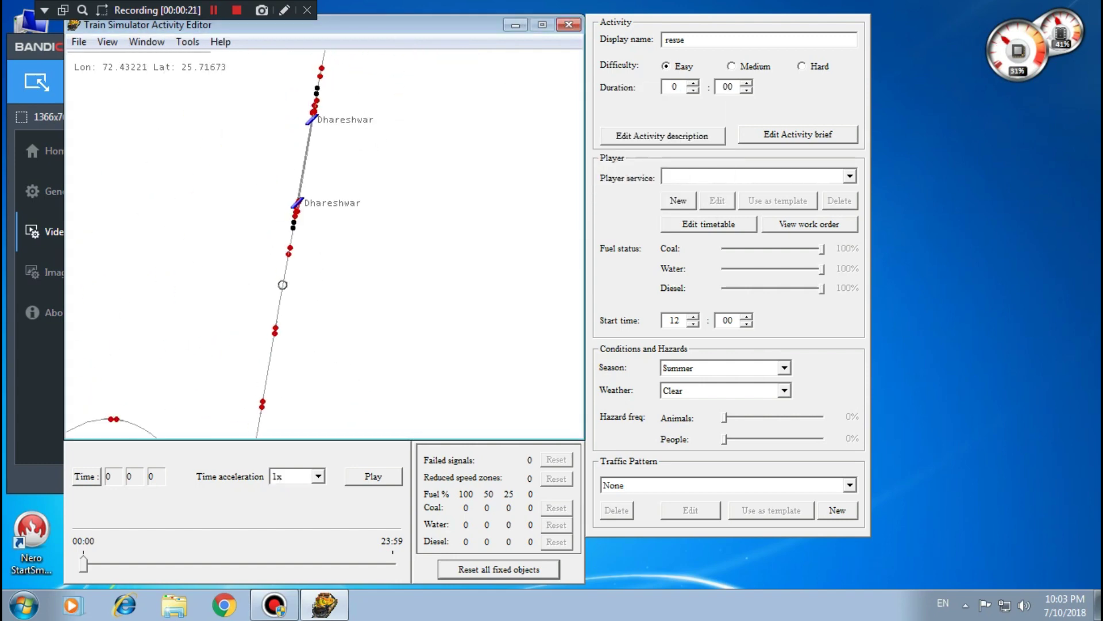
pyautogui.moveTo(282, 284); pyautogui.dragTo(281, 229, button='right')
pyautogui.moveTo(280, 230); pyautogui.dragTo(293, 296)
pyautogui.scroll(4, 327, 242)
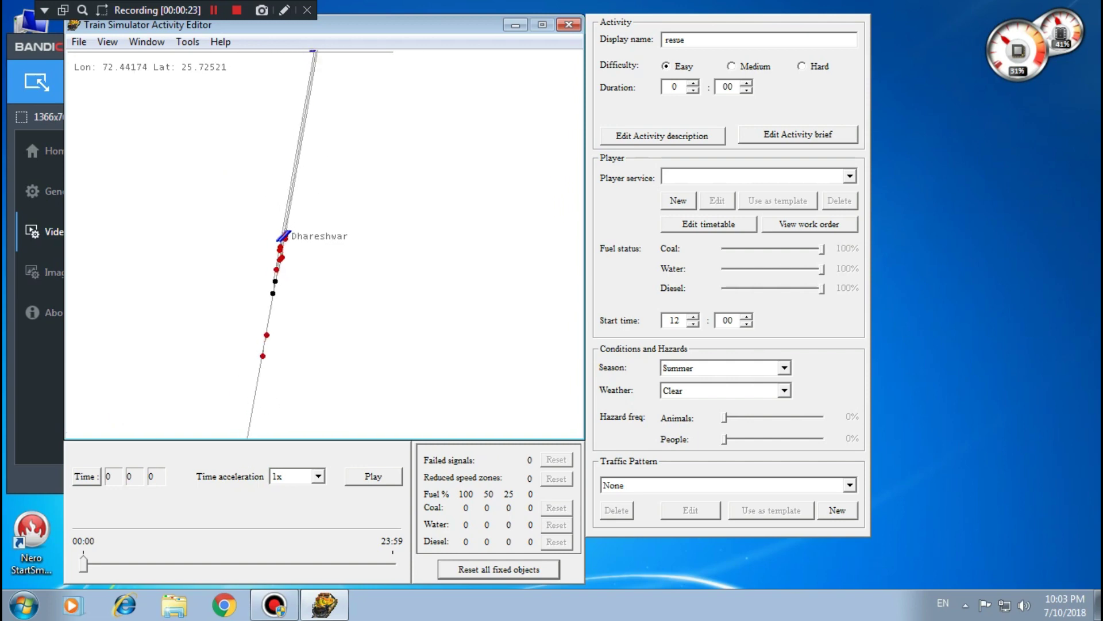
pyautogui.scroll(3, 326, 242)
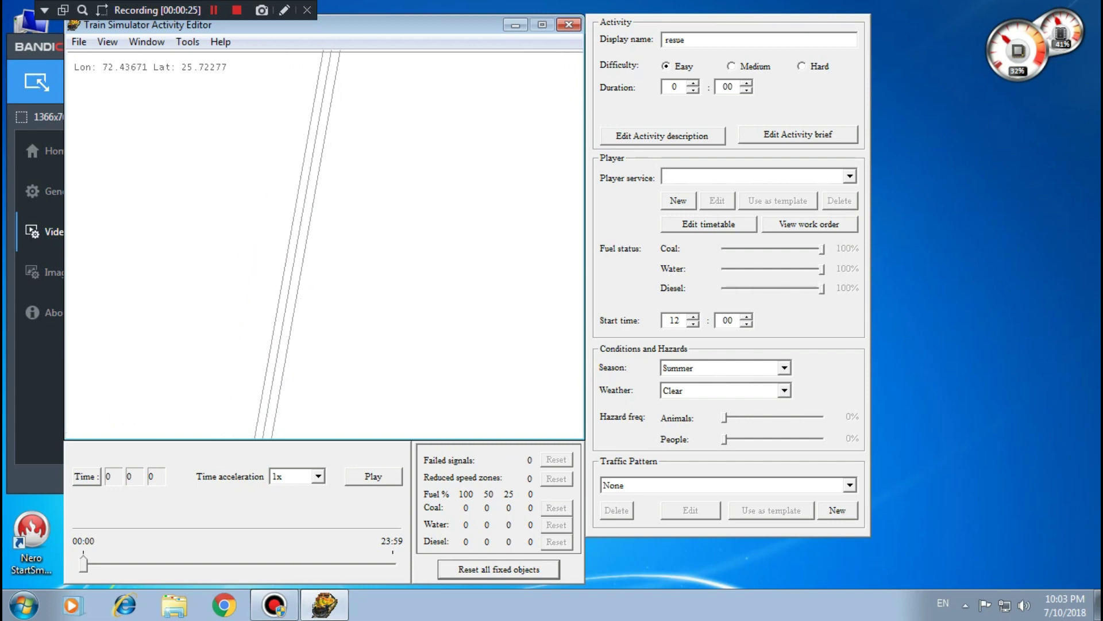
pyautogui.moveTo(287, 391); pyautogui.dragTo(298, 183)
pyautogui.moveTo(287, 305); pyautogui.dragTo(327, 89)
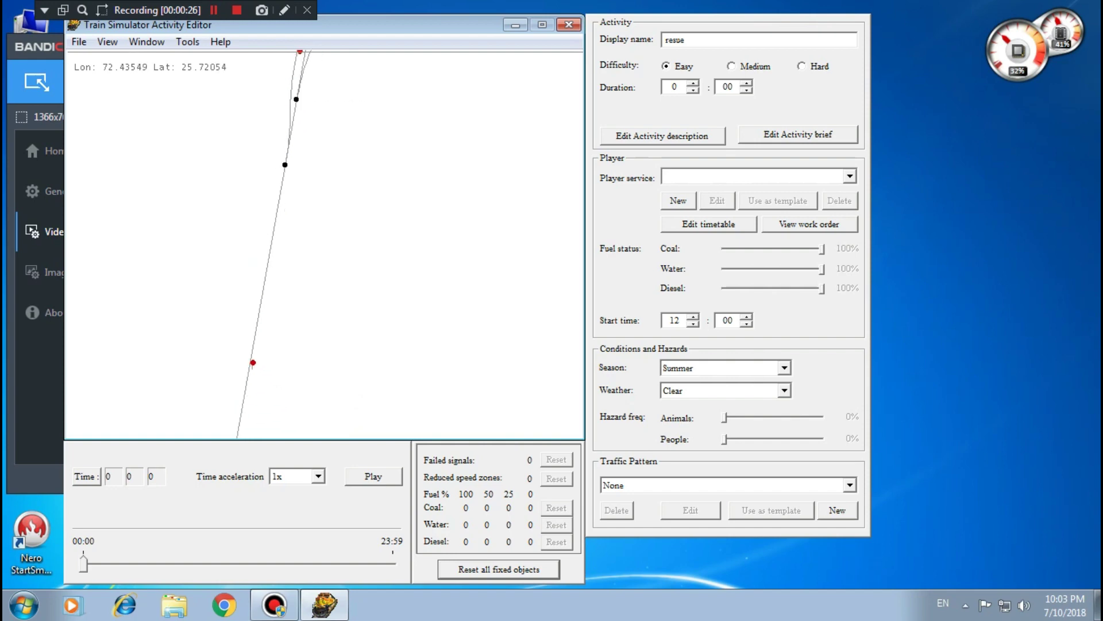
pyautogui.rightClick(265, 283)
pyautogui.click(322, 295)
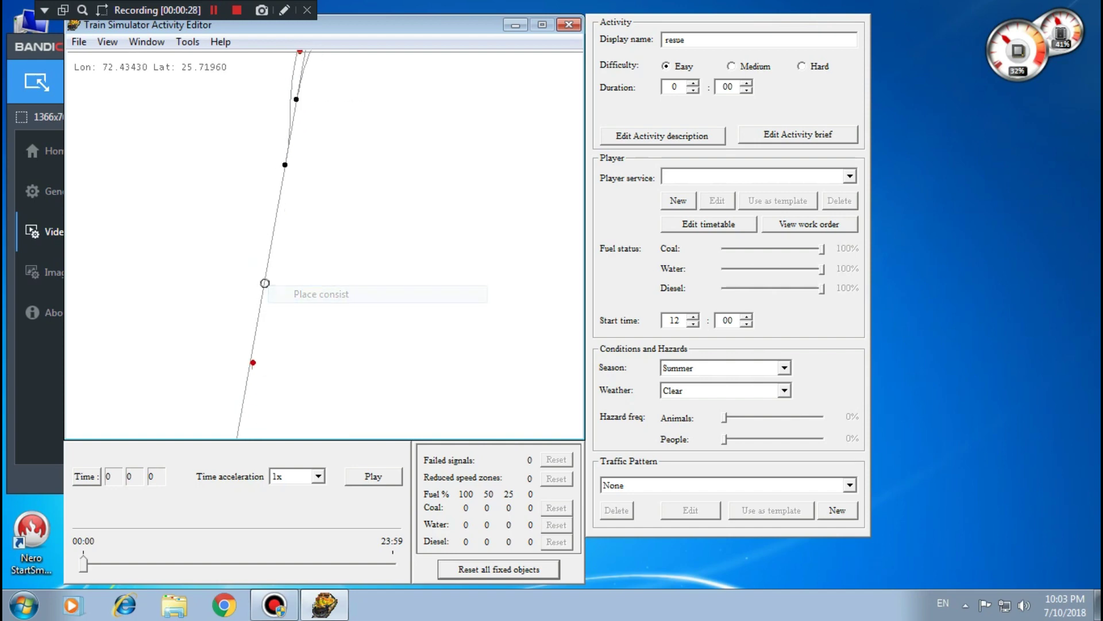
# Look through the available consists and choose 12989 DADAR AJMER SUPERFAST EX for placement
pyautogui.click(645, 281)
pyautogui.scroll(-15, 574, 323)
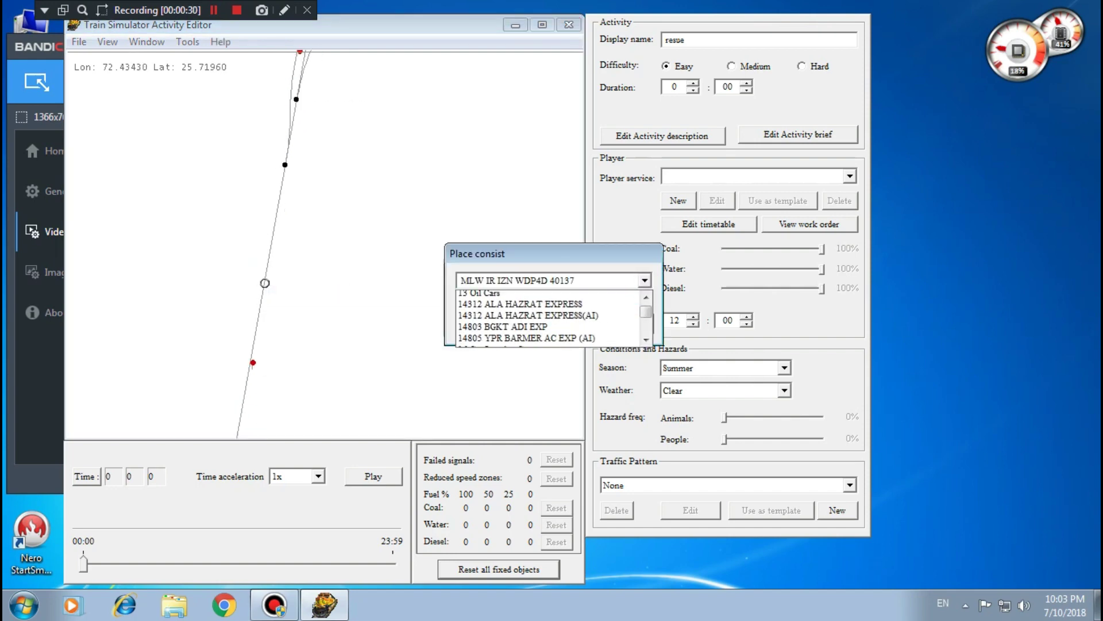
pyautogui.scroll(6, 575, 319)
pyautogui.scroll(1, 546, 316)
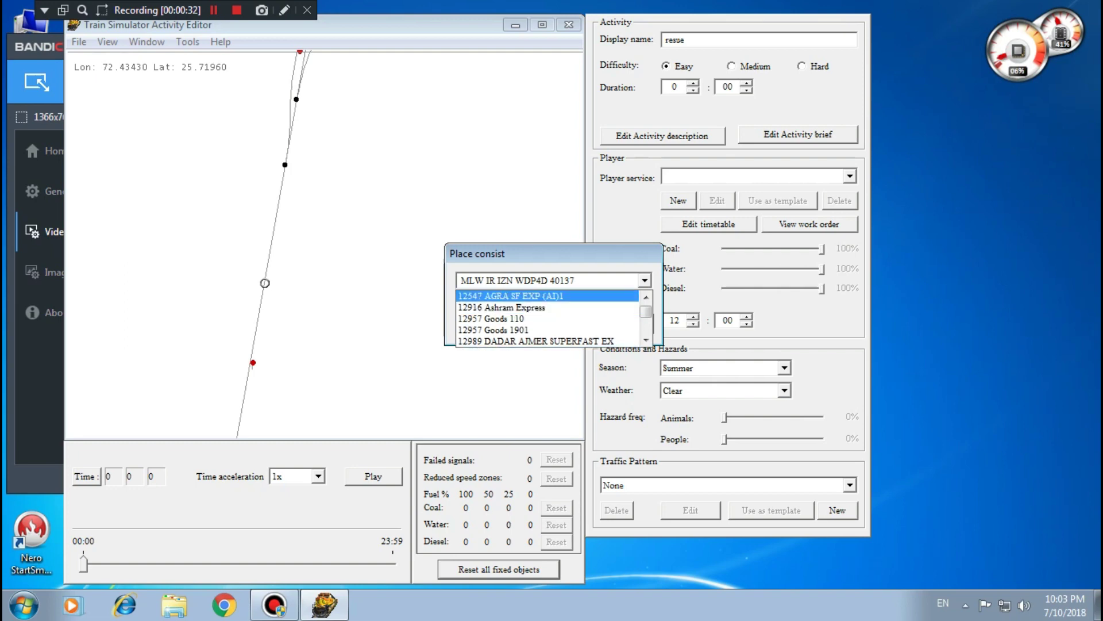
pyautogui.click(644, 281)
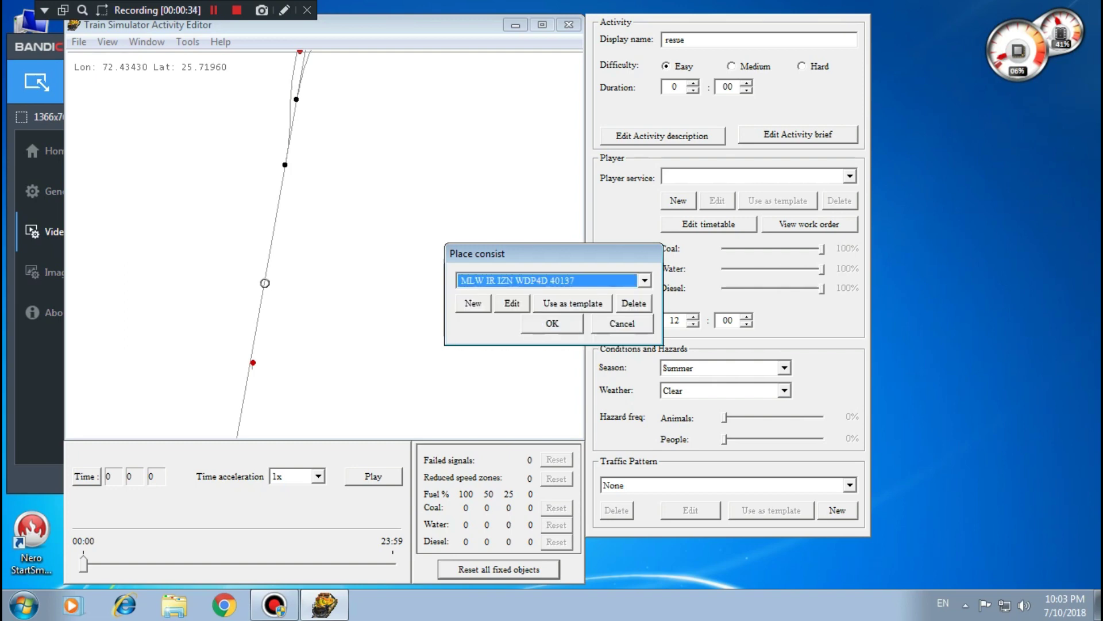
pyautogui.click(644, 280)
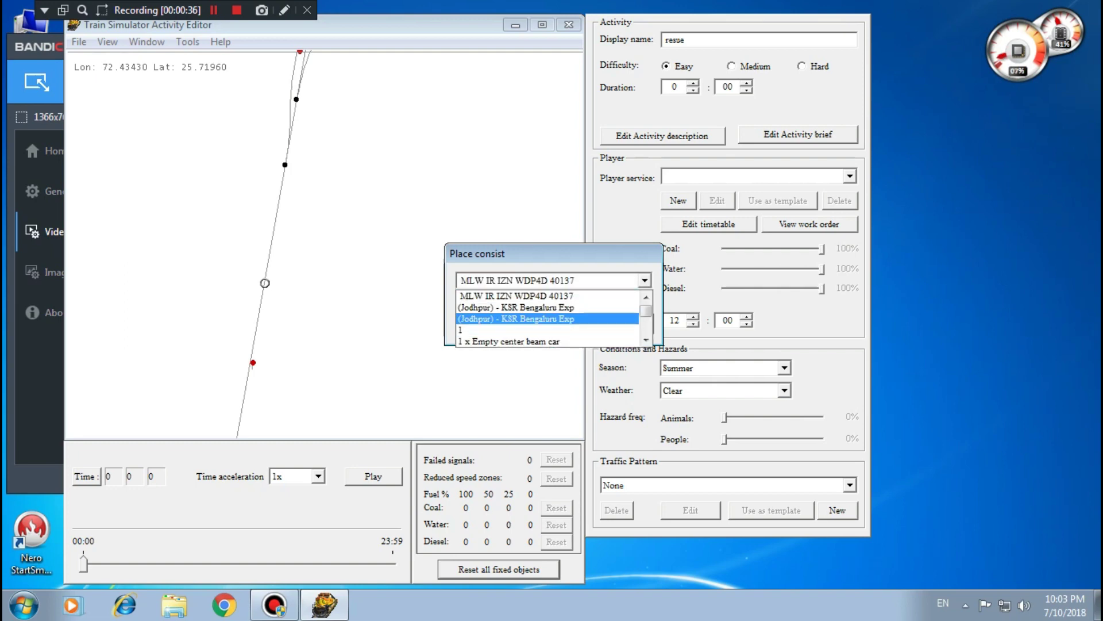
pyautogui.scroll(-3, 574, 316)
pyautogui.click(536, 341)
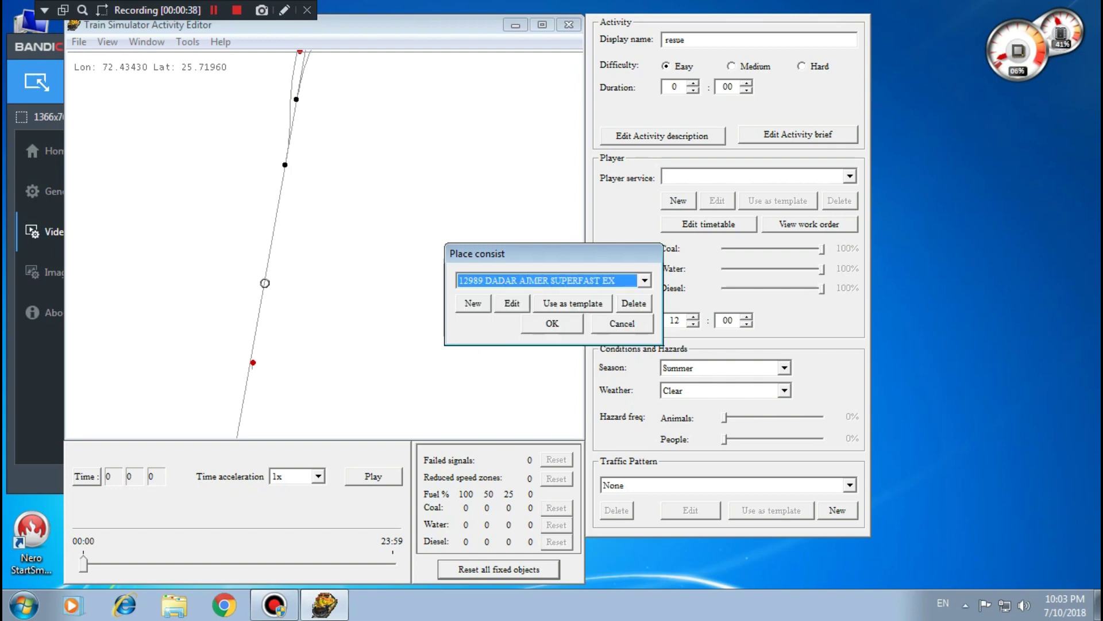
# Choose the 14805 YPR BARMER AC EXP (AI) consist and place it on the track
pyautogui.click(644, 280)
pyautogui.scroll(-2, 575, 318)
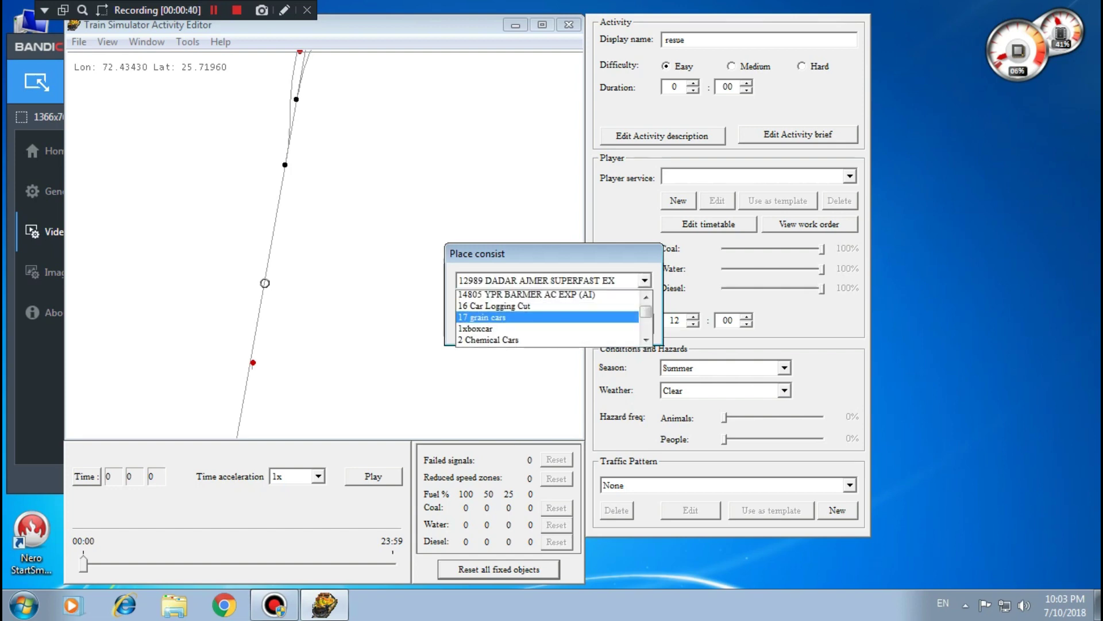
pyautogui.scroll(1, 575, 319)
pyautogui.press('Return')
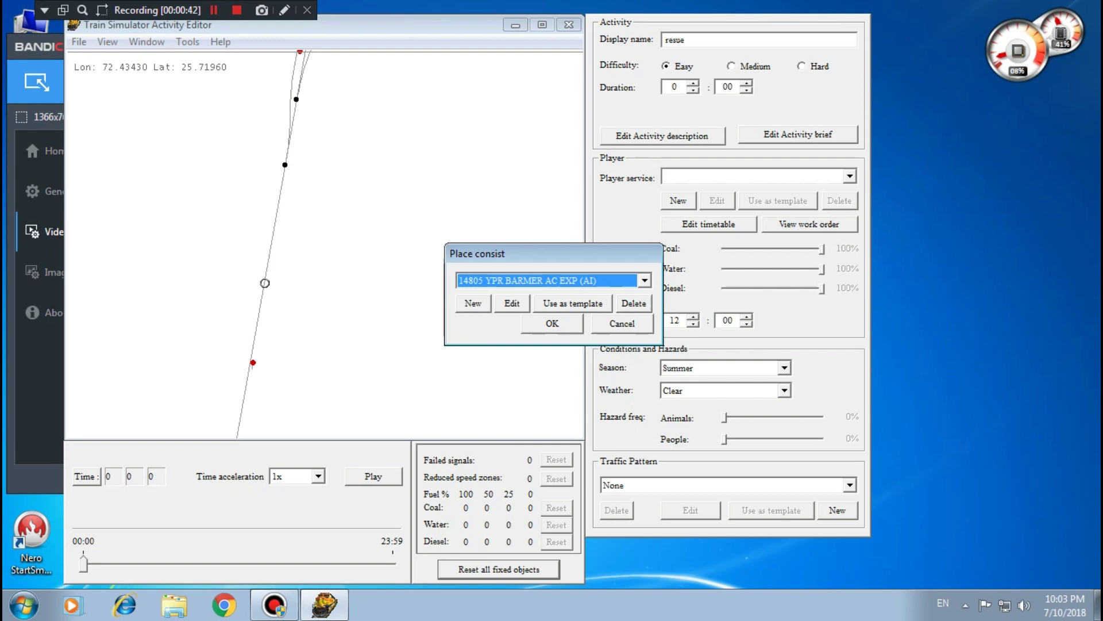
pyautogui.press('Return')
# Examine the placed consist's cars and the parallel tracks north of its locomotive
pyautogui.moveTo(345, 115); pyautogui.dragTo(259, 253)
pyautogui.moveTo(339, 368); pyautogui.dragTo(354, 220)
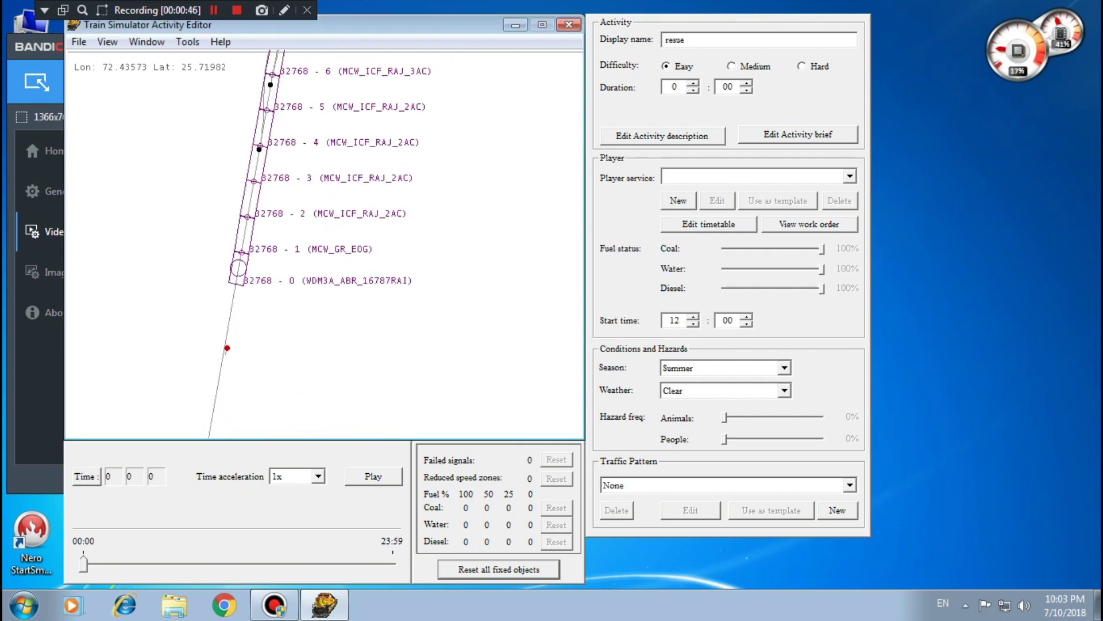
pyautogui.moveTo(353, 270); pyautogui.dragTo(358, 214, button='right')
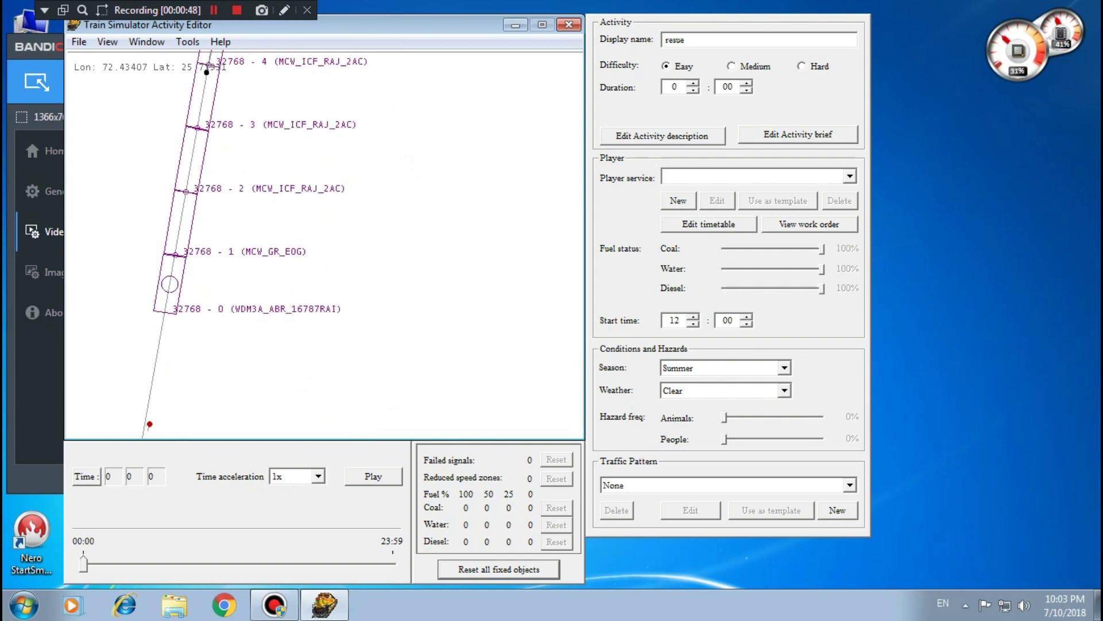
pyautogui.moveTo(289, 287); pyautogui.dragTo(291, 264, button='right')
pyautogui.moveTo(280, 270); pyautogui.dragTo(350, 225)
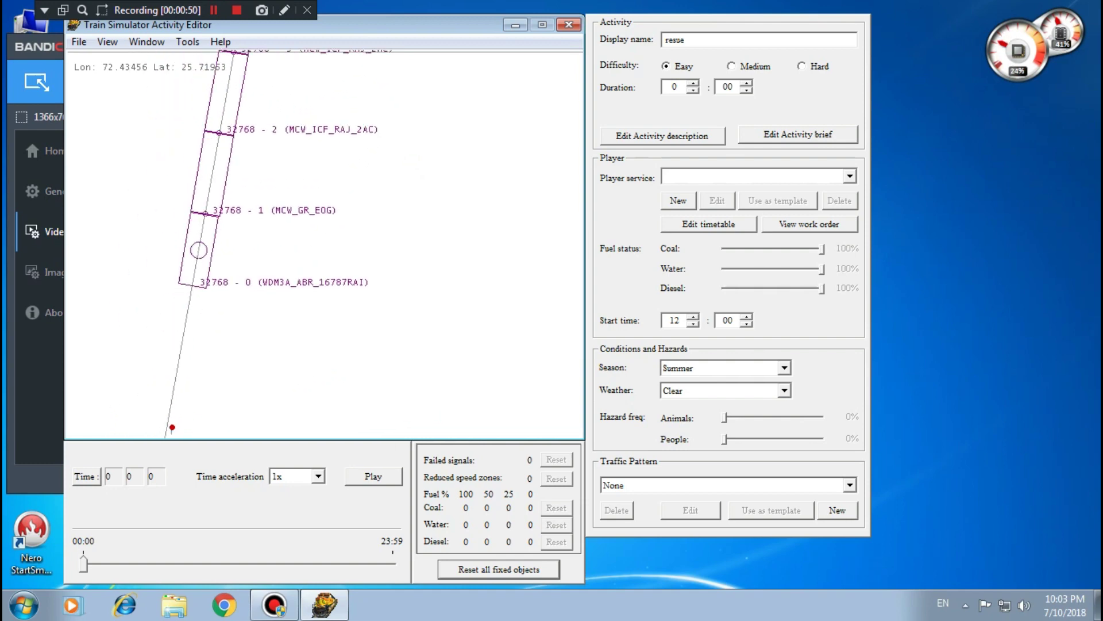
pyautogui.moveTo(322, 92); pyautogui.dragTo(286, 416)
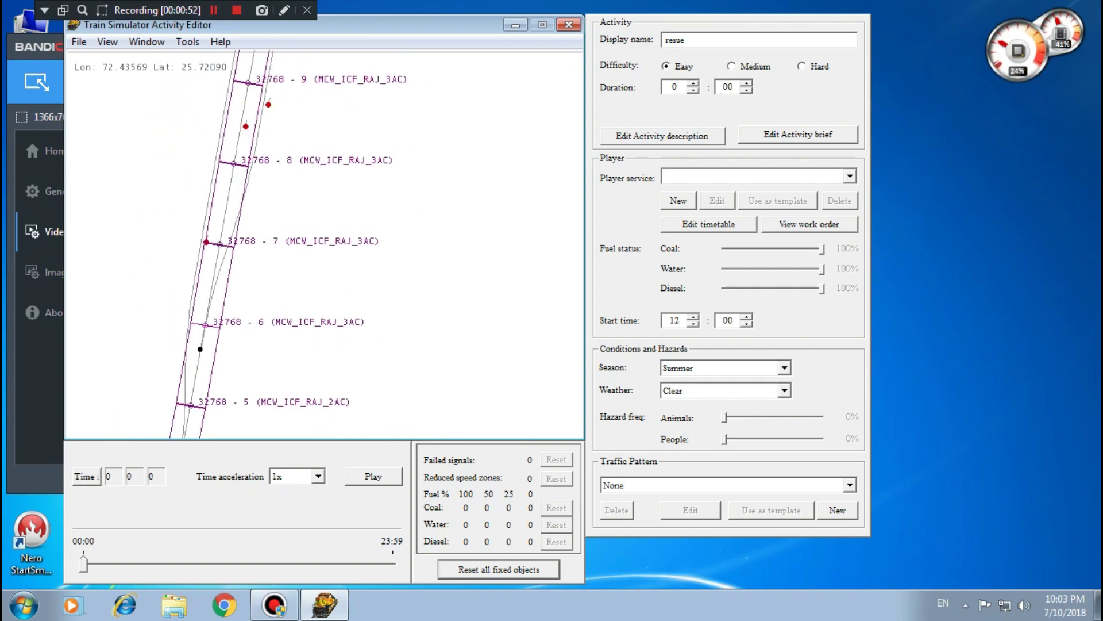
pyautogui.moveTo(322, 115)
pyautogui.mouseDown()
pyautogui.moveTo(313, 298)
pyautogui.moveTo(292, 378)
pyautogui.moveTo(290, 299)
pyautogui.moveTo(282, 333)
pyautogui.moveTo(302, 230)
pyautogui.moveTo(286, 325)
pyautogui.moveTo(270, 316)
pyautogui.mouseUp()
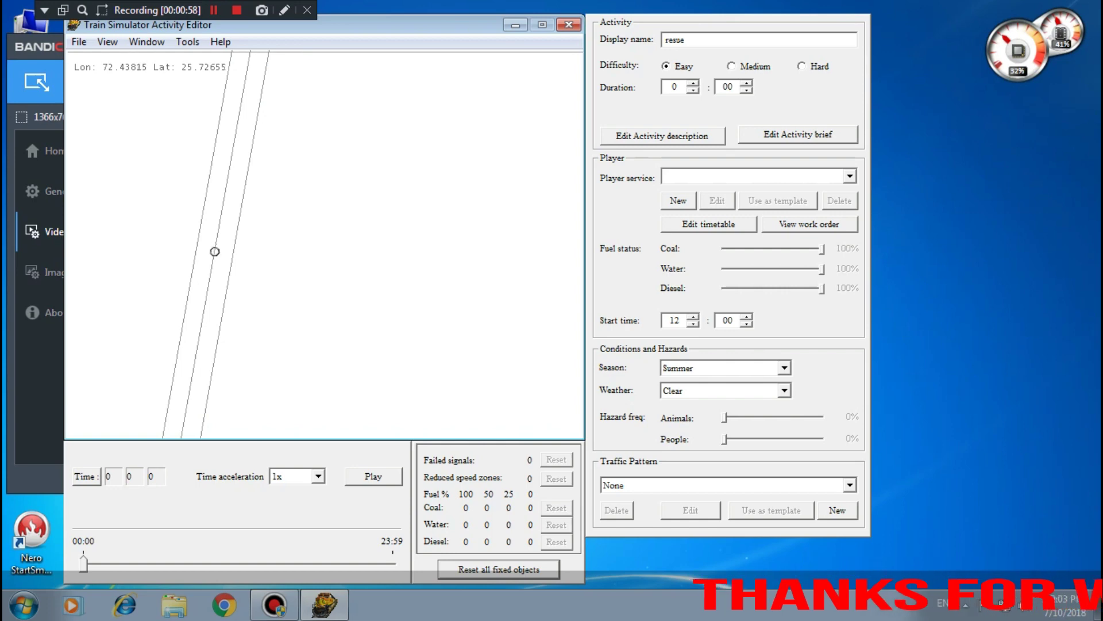
pyautogui.moveTo(322, 121); pyautogui.dragTo(277, 316)
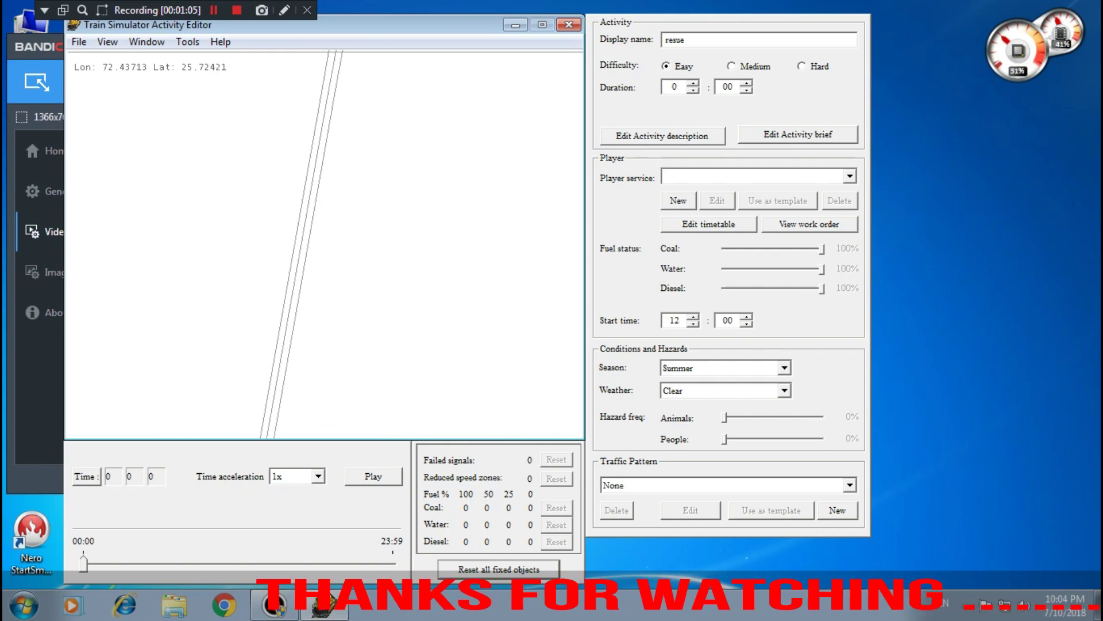
pyautogui.rightClick(291, 297)
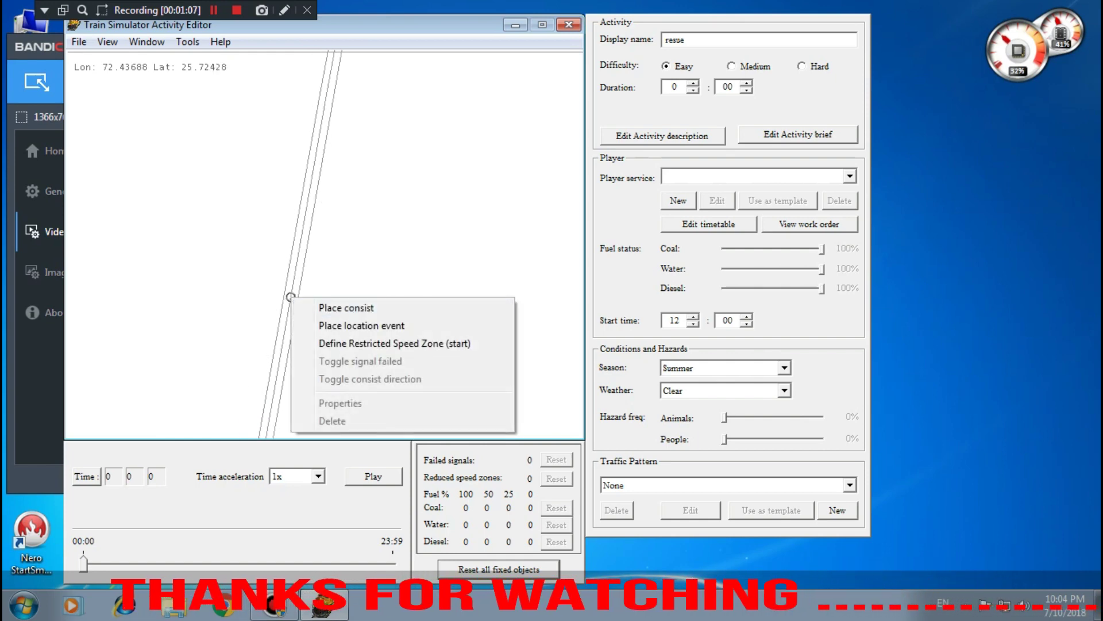
pyautogui.click(540, 290)
# Create a new player service with name and display name "abcd player" and expected player performance 100
pyautogui.click(850, 176)
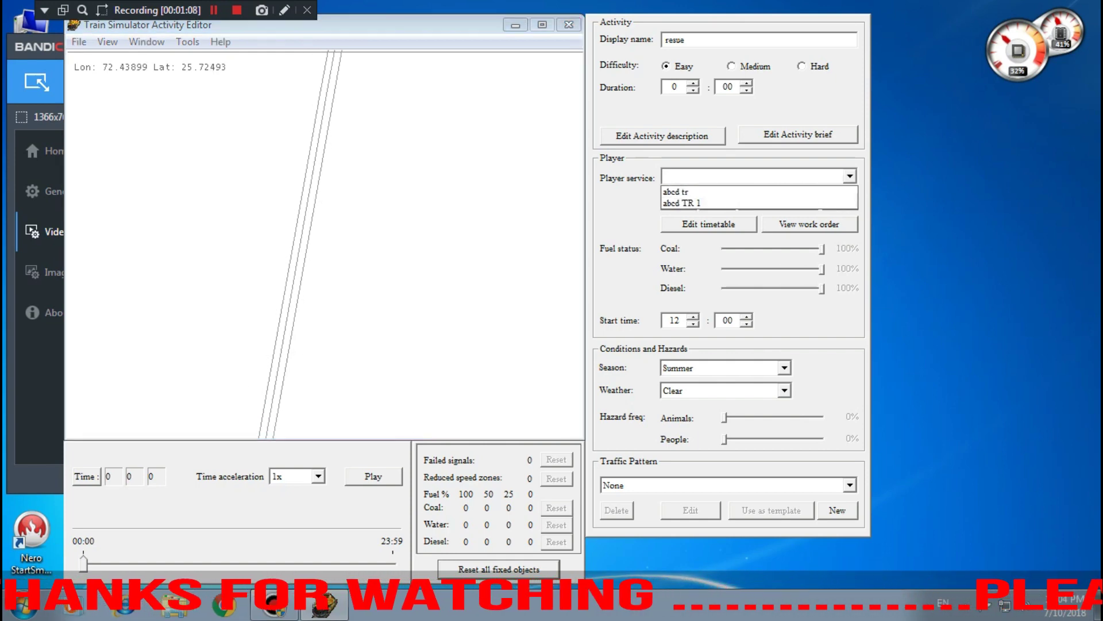
pyautogui.click(850, 176)
pyautogui.click(678, 200)
pyautogui.rightClick(167, 86)
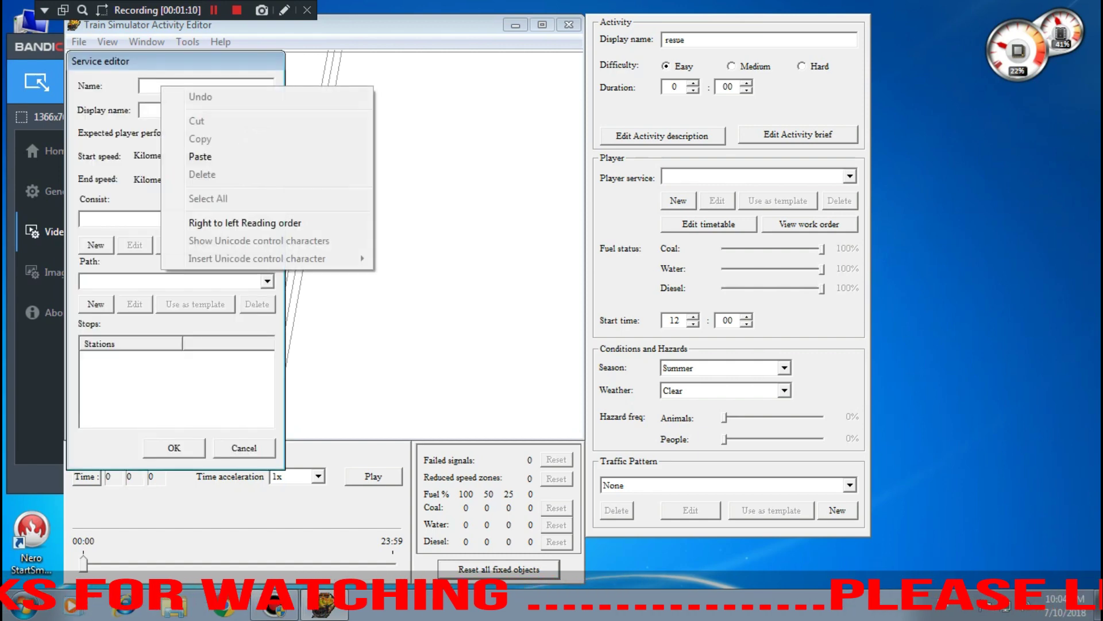
pyautogui.click(195, 158)
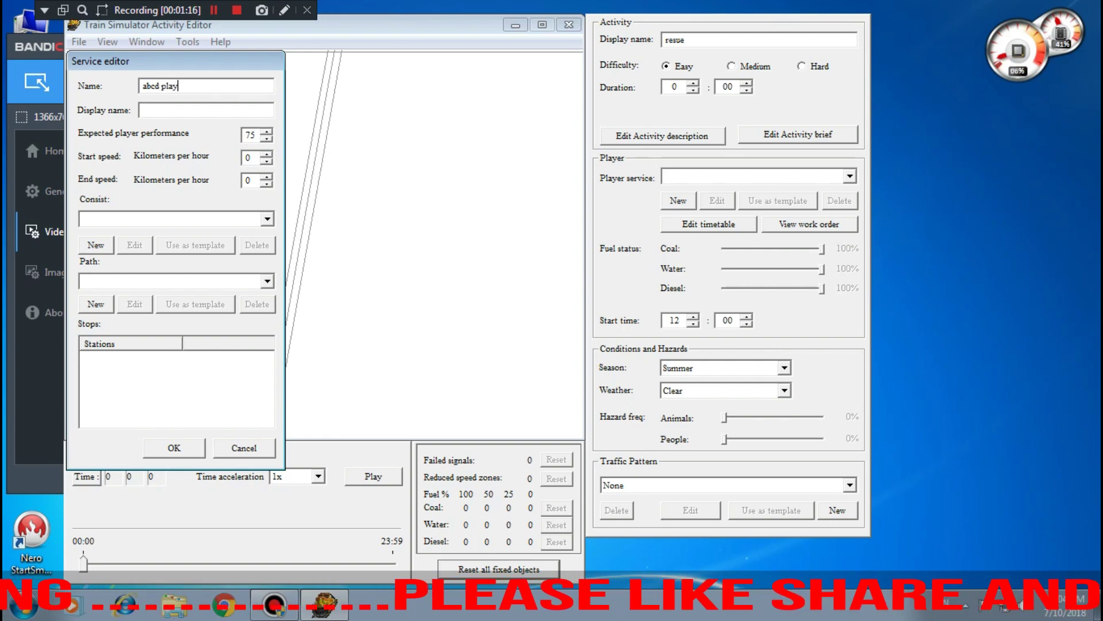
pyautogui.rightClick(184, 110)
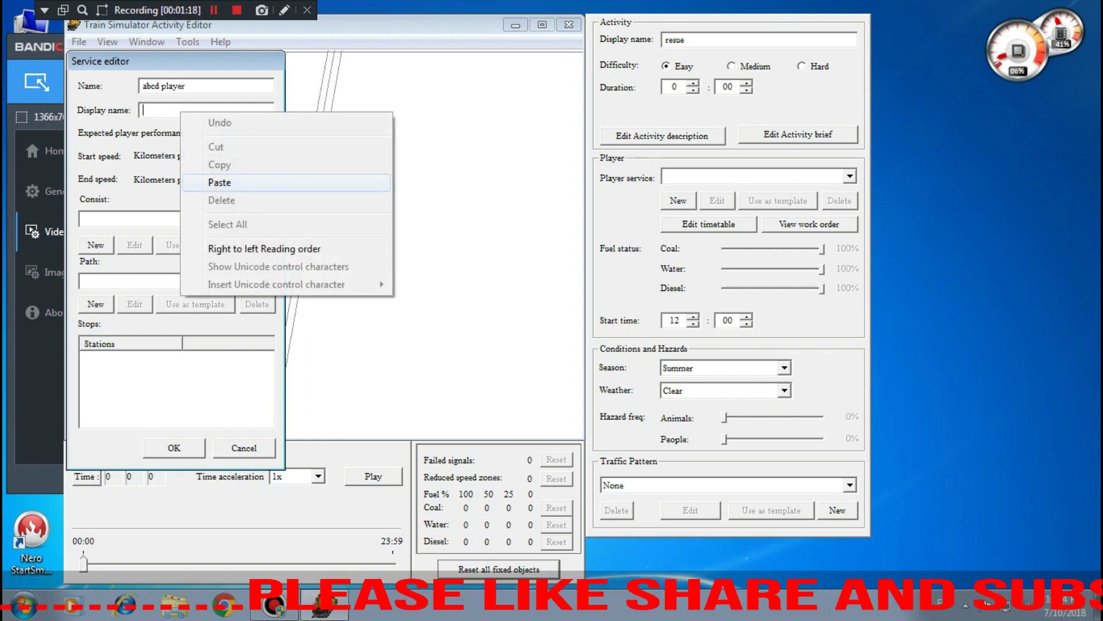
pyautogui.click(207, 182)
pyautogui.moveTo(181, 110); pyautogui.dragTo(161, 109)
pyautogui.write('player')
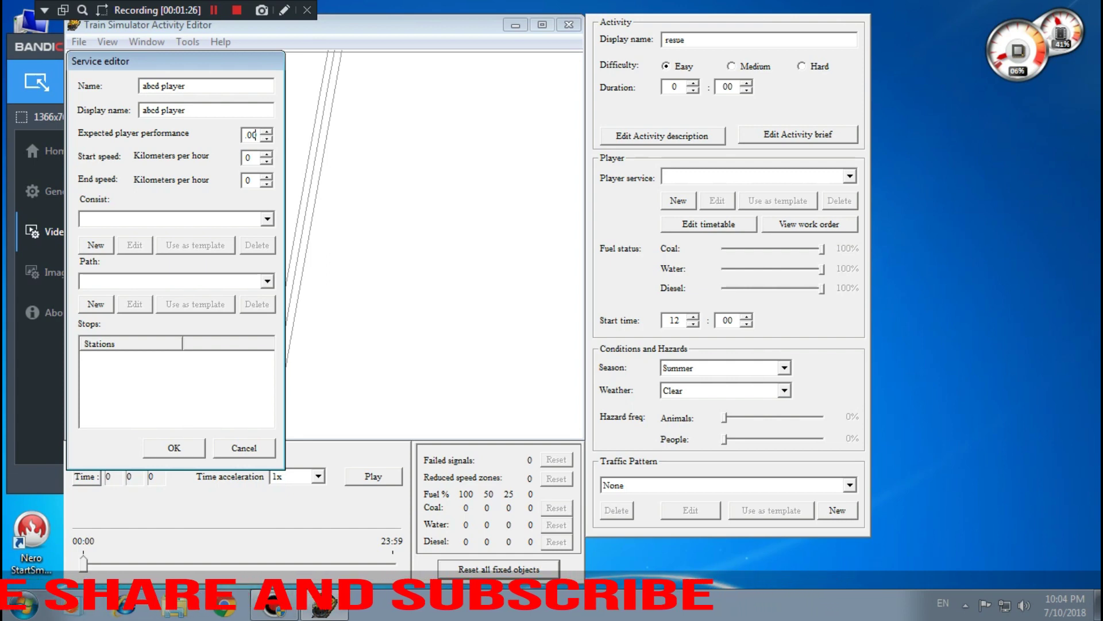
# Assign the WDG4 SBI 12399 consist to the new player service
pyautogui.click(267, 219)
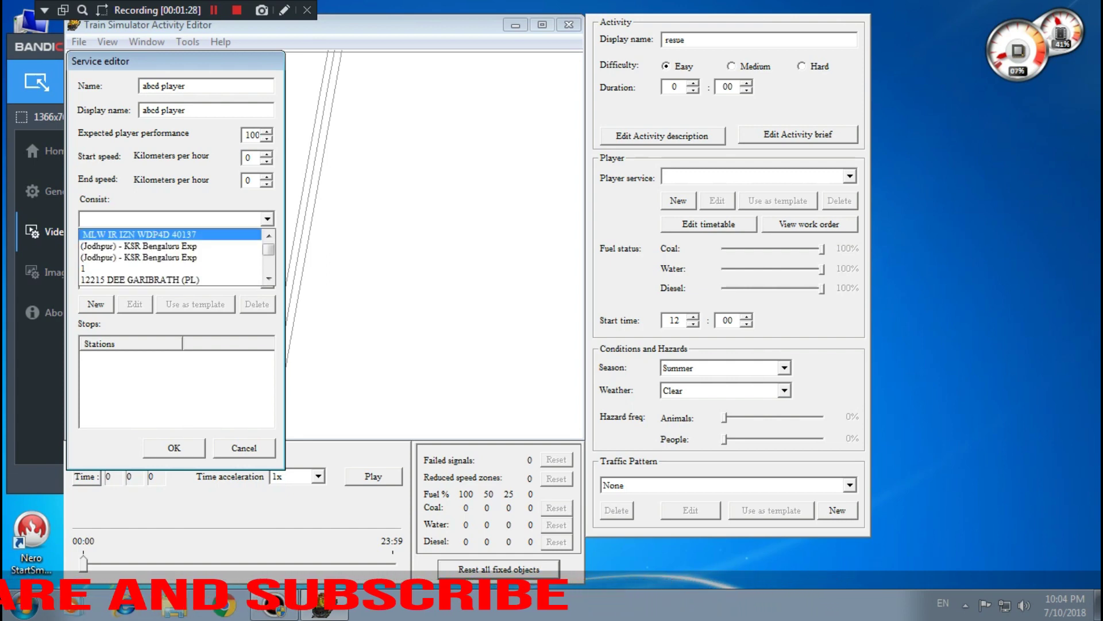
pyautogui.press('Escape')
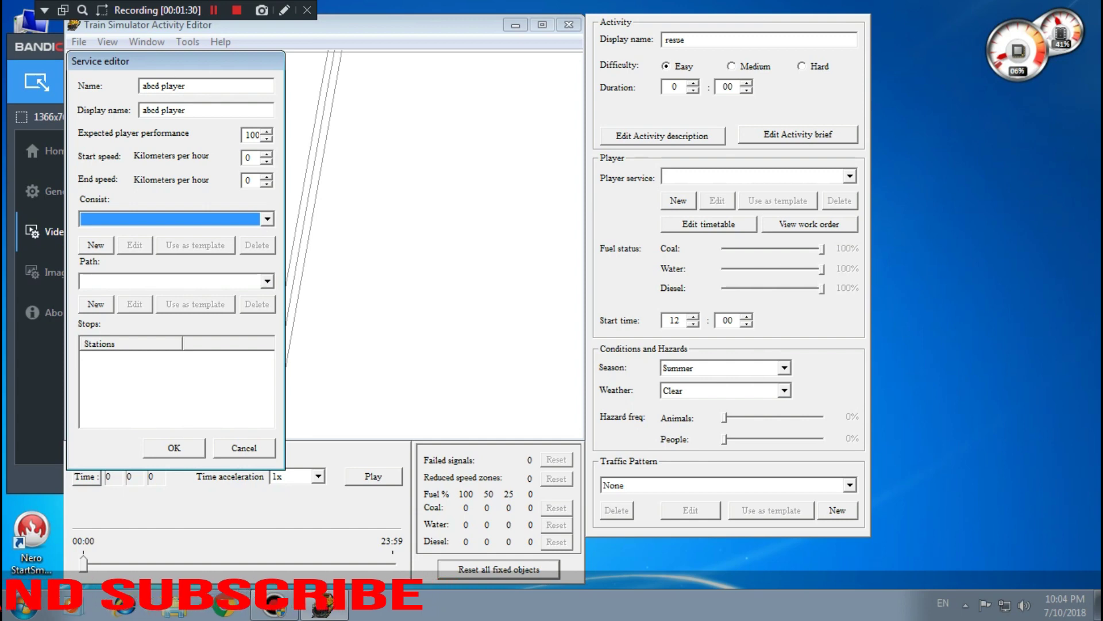
pyautogui.press('F4')
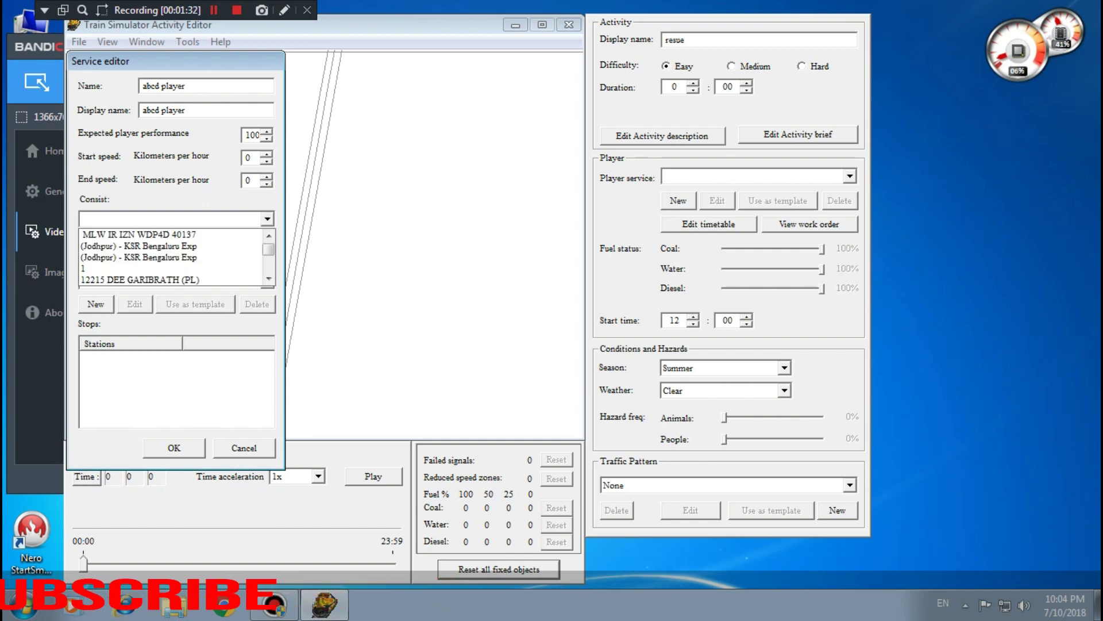
pyautogui.press('w')
pyautogui.scroll(-3, 171, 257)
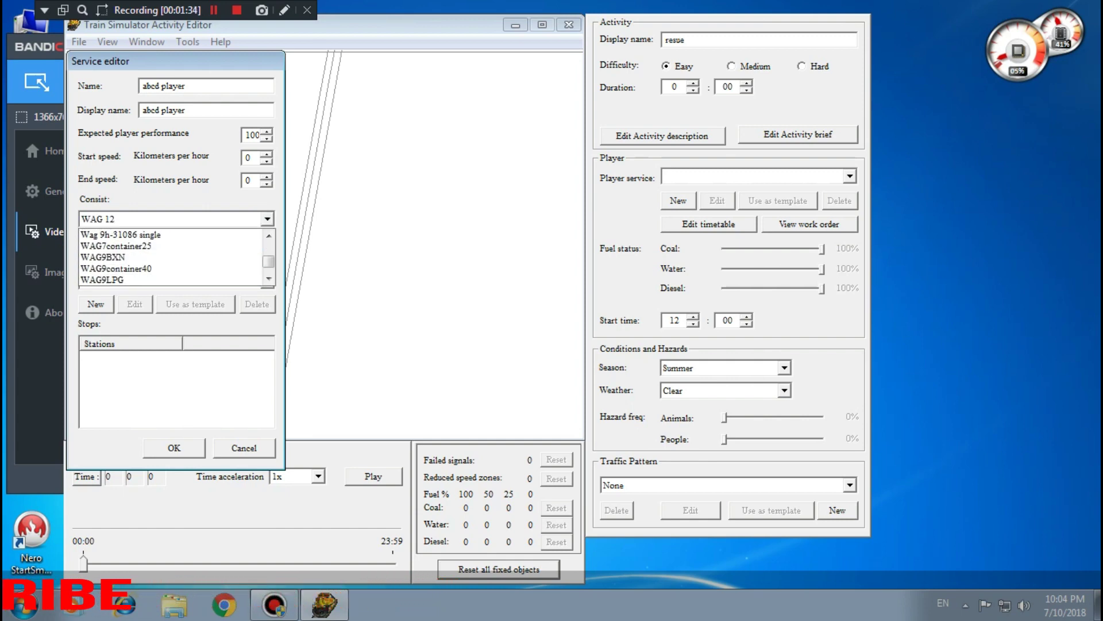
pyautogui.scroll(-2, 171, 256)
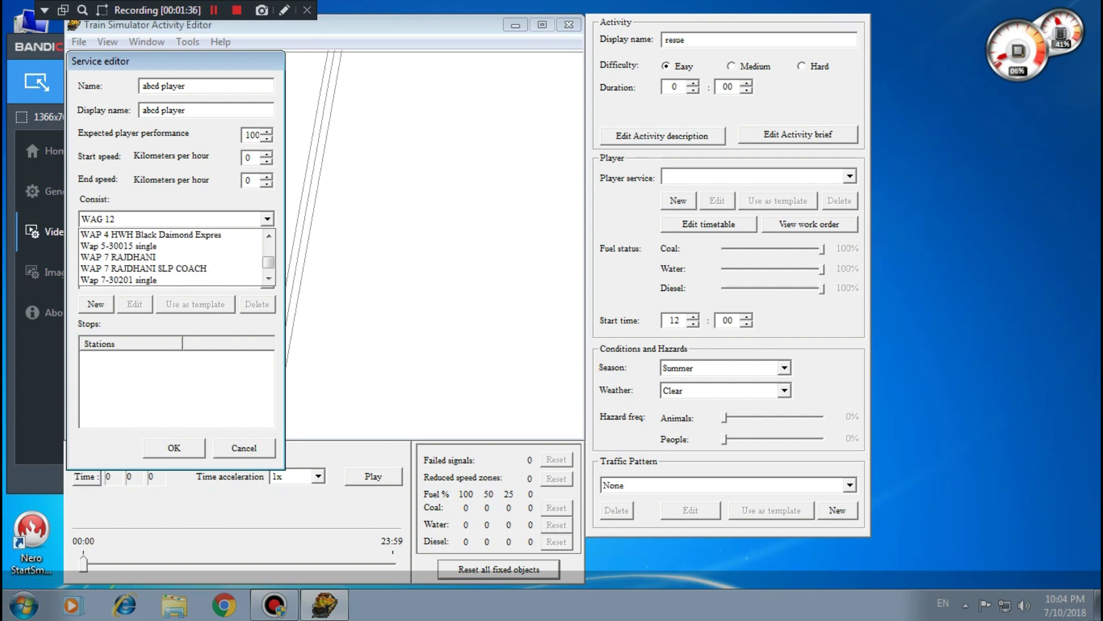
pyautogui.scroll(-4, 173, 257)
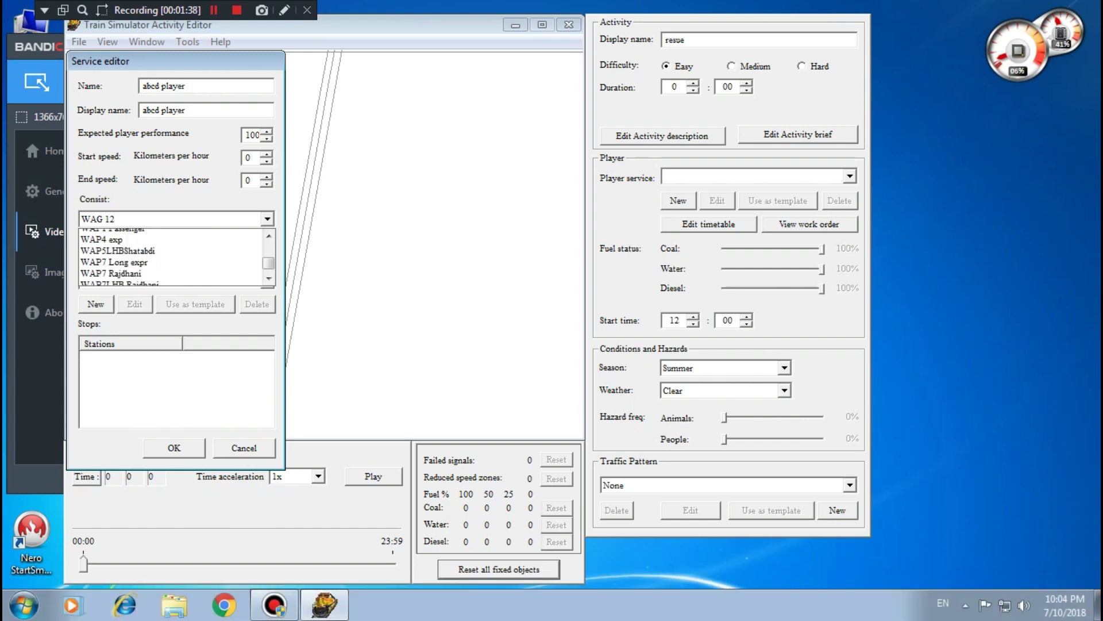
pyautogui.scroll(-3, 172, 257)
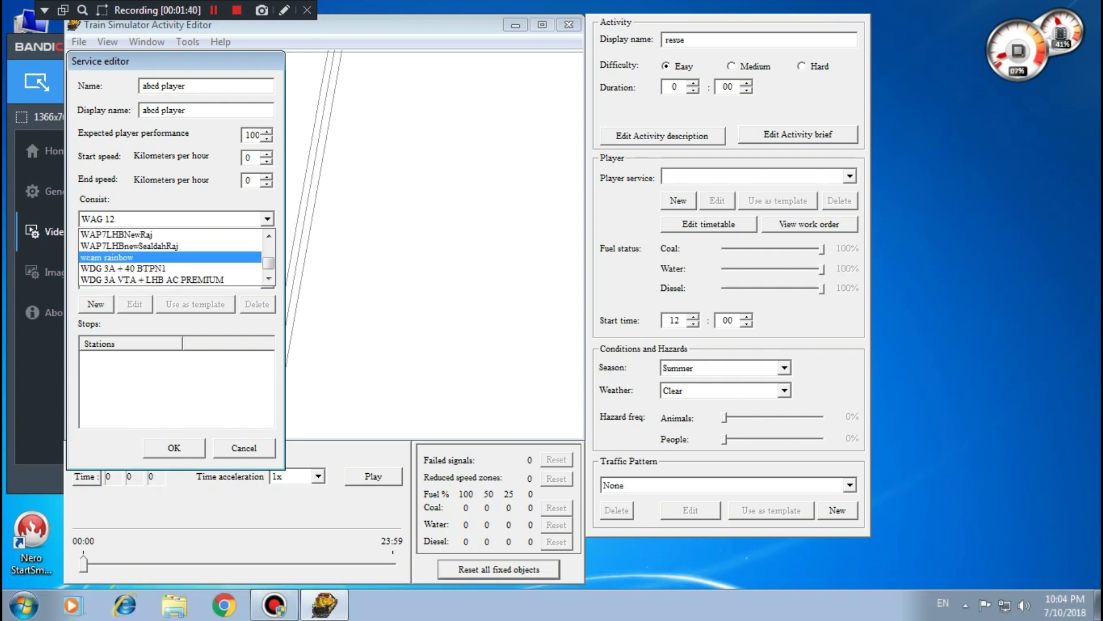
pyautogui.scroll(-5, 173, 256)
pyautogui.scroll(-1, 173, 257)
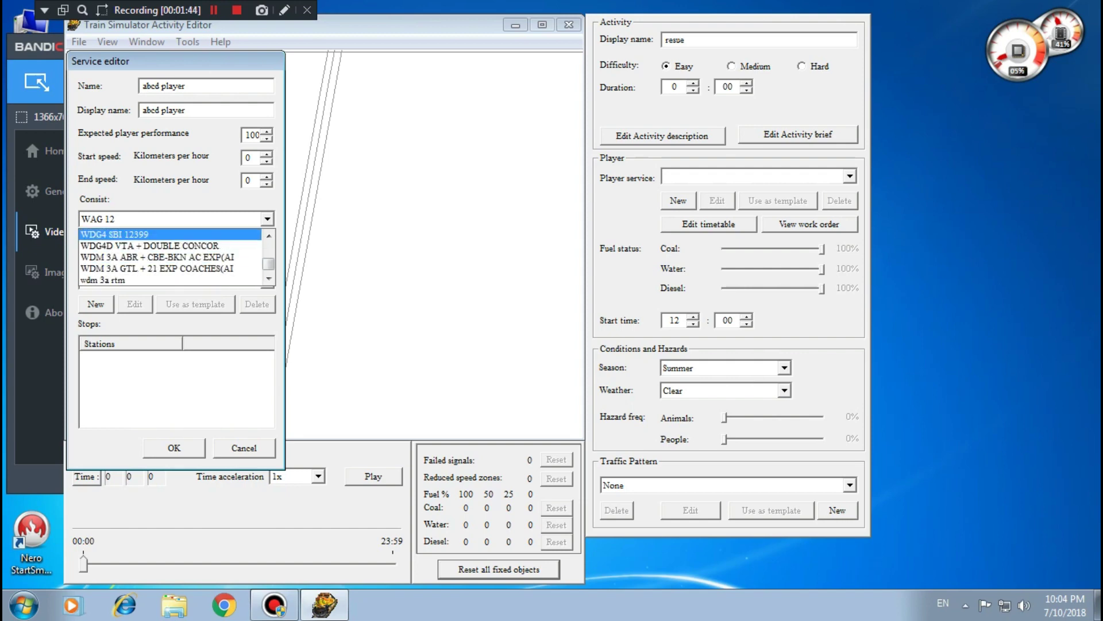
pyautogui.click(133, 235)
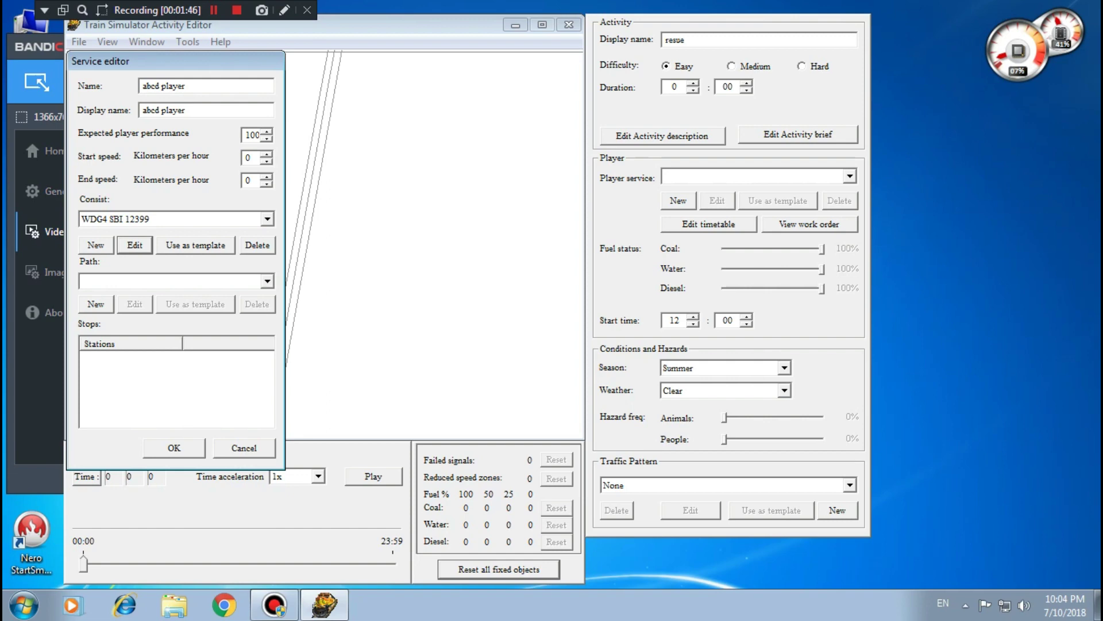
# Check the assigned consist's make-up and try to create a new path named "abcd Path" for the service
pyautogui.click(135, 245)
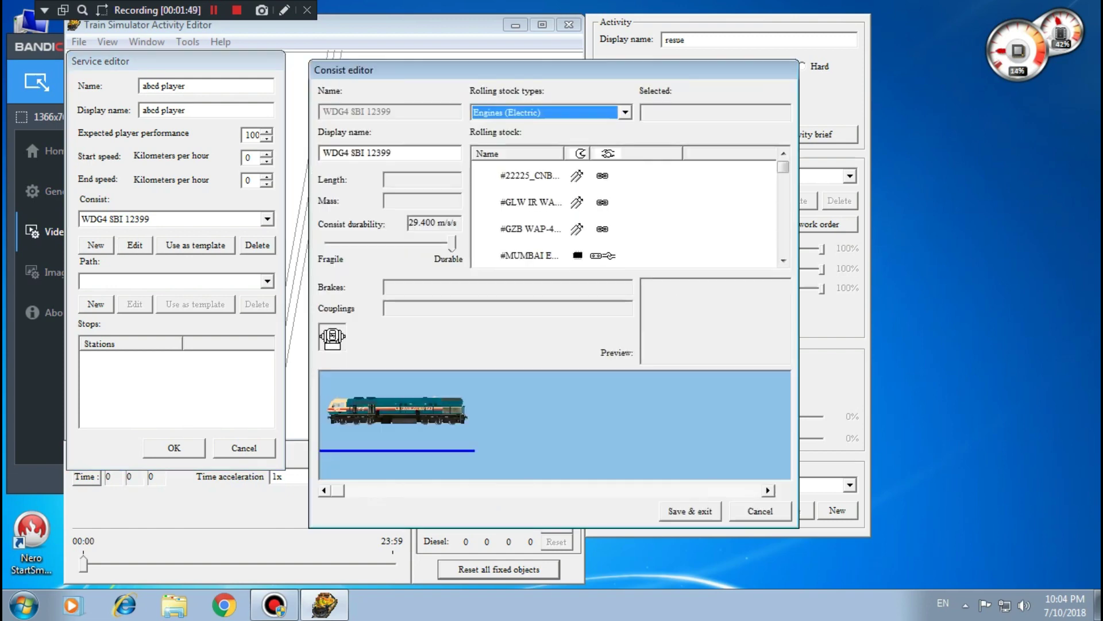
pyautogui.press('Escape')
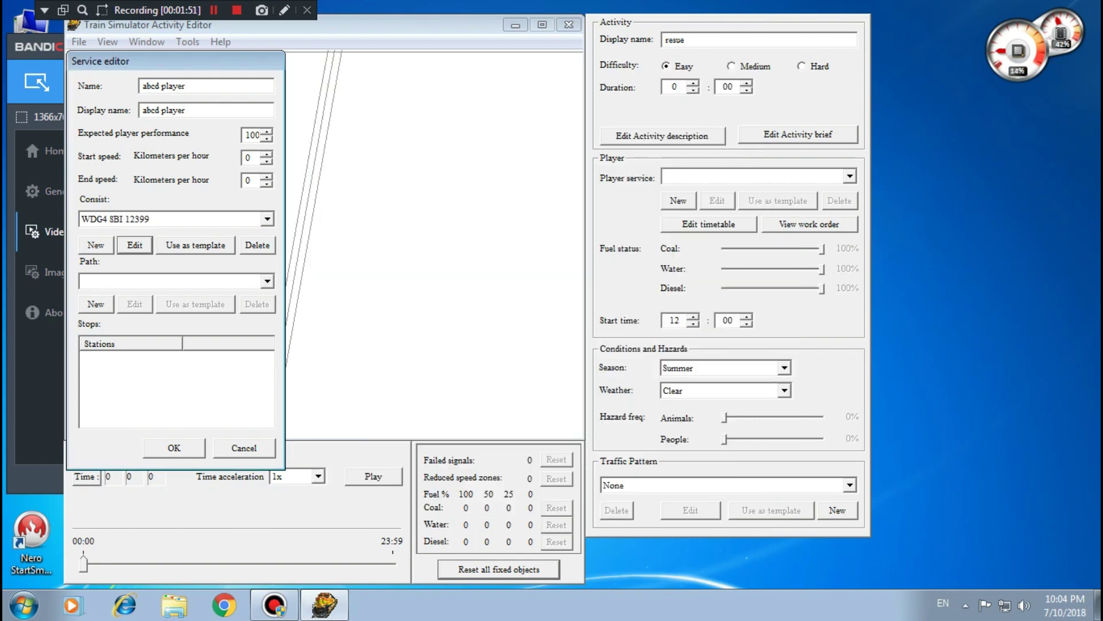
pyautogui.click(96, 304)
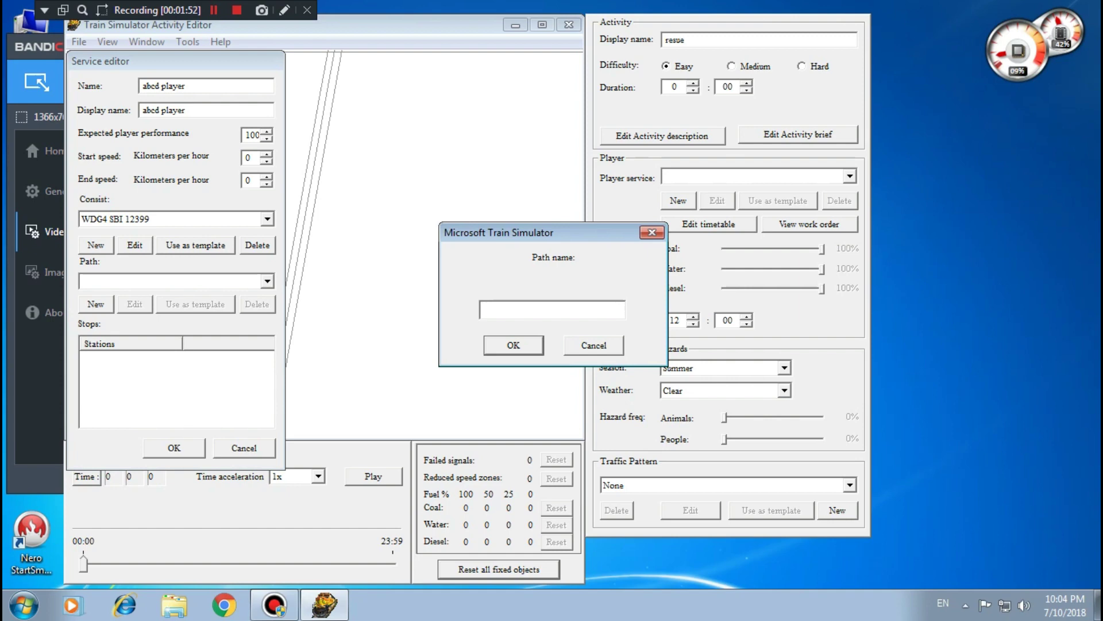
pyautogui.rightClick(508, 309)
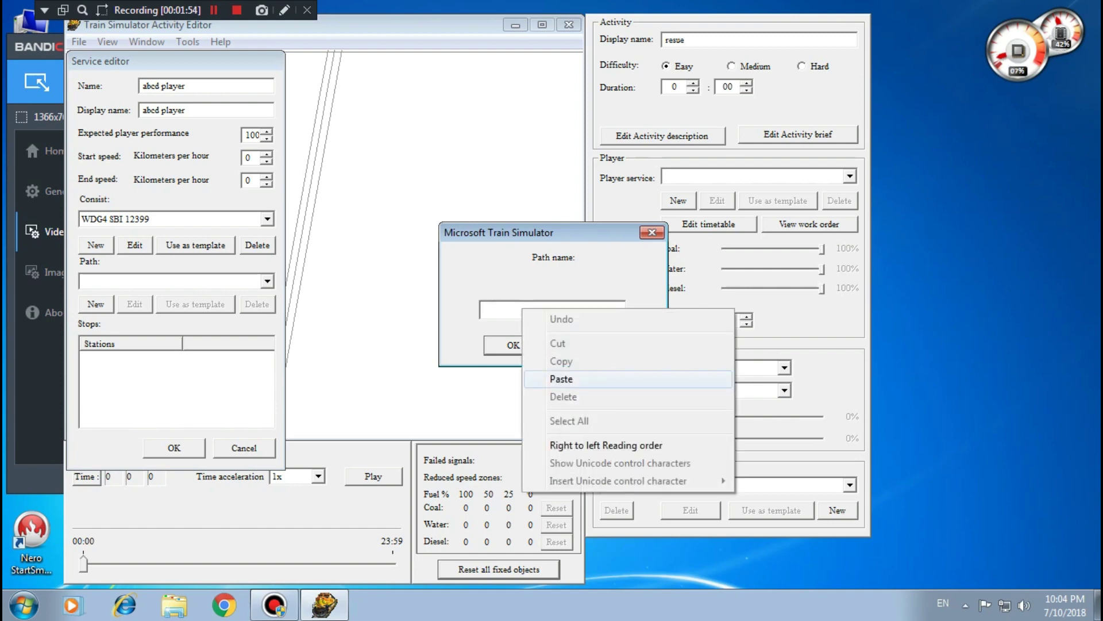
pyautogui.click(567, 375)
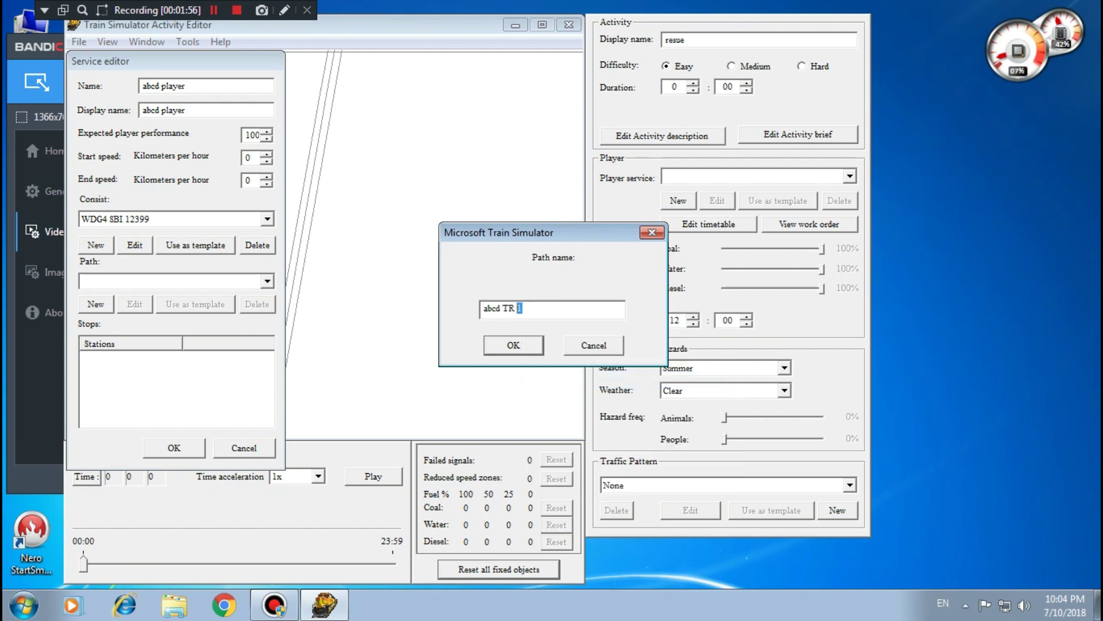
pyautogui.hotkey('ctrl', 'shift', 'Left')
pyautogui.write('Path')
pyautogui.press('Return')
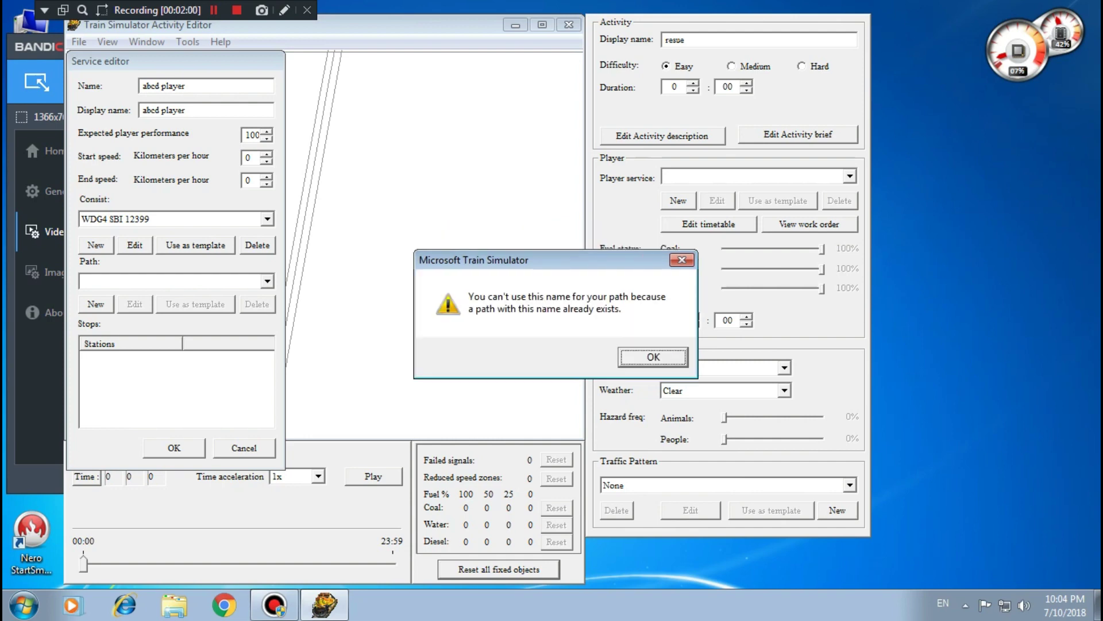
pyautogui.press('Return')
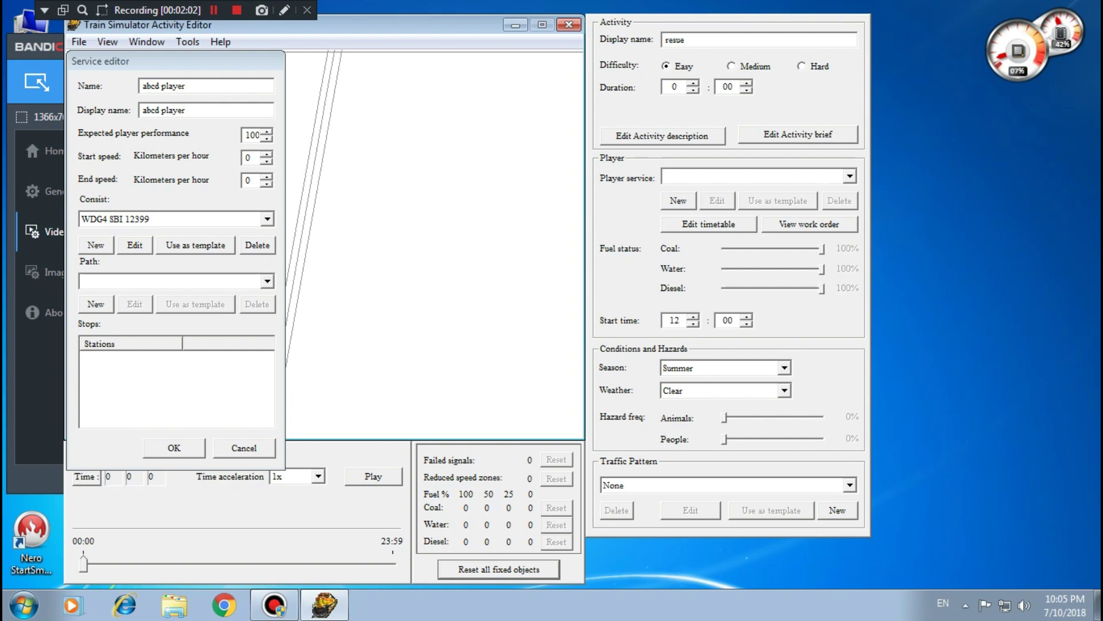
# Create a new path for the service, reusing the service name "abcd player" as both path name and display name
pyautogui.moveTo(191, 86); pyautogui.dragTo(142, 86)
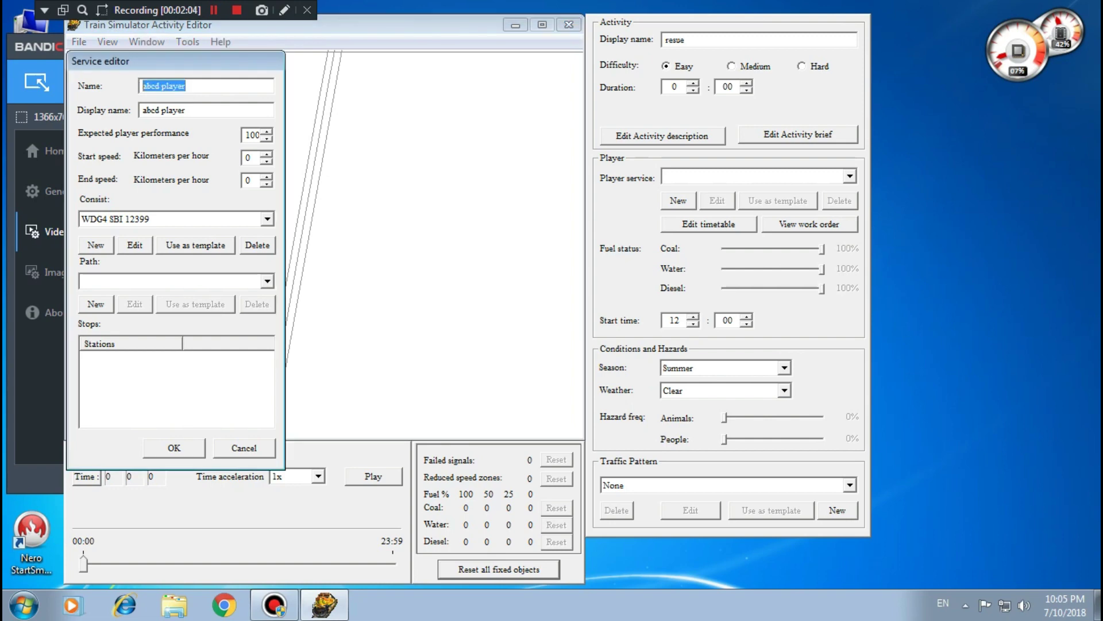
pyautogui.rightClick(146, 86)
pyautogui.click(183, 139)
pyautogui.click(267, 281)
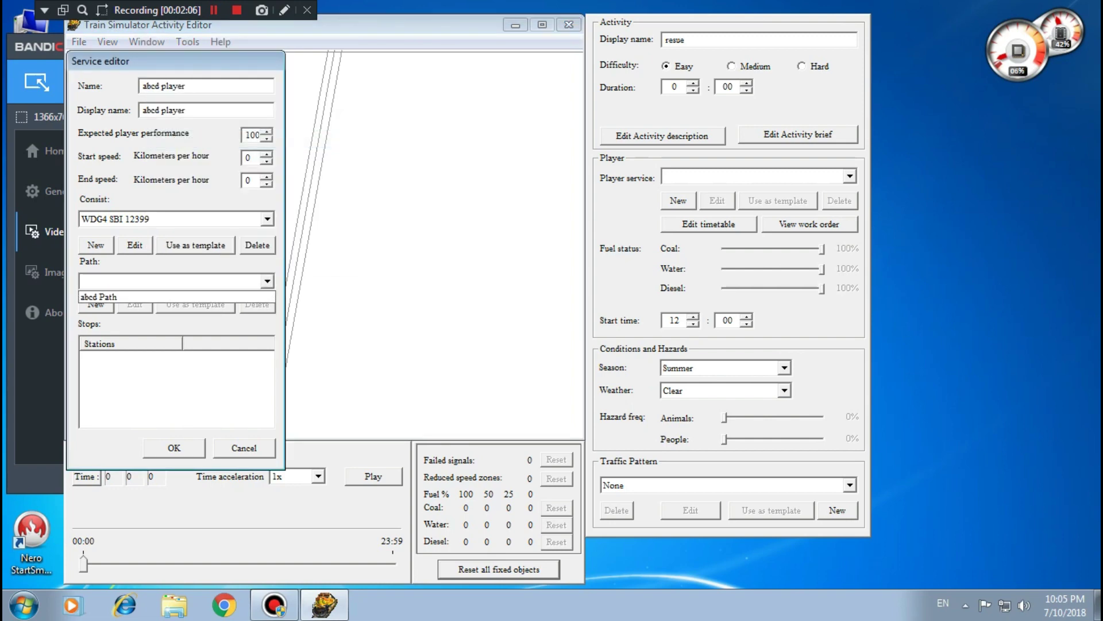
pyautogui.click(97, 307)
pyautogui.click(98, 305)
pyautogui.rightClick(491, 307)
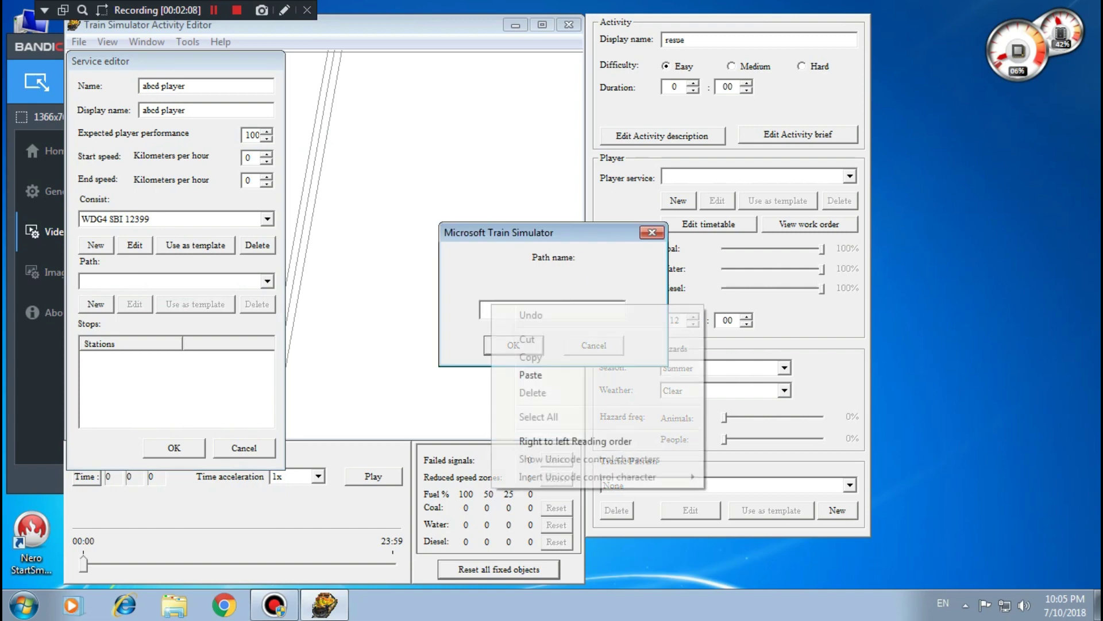
pyautogui.click(530, 374)
pyautogui.click(513, 346)
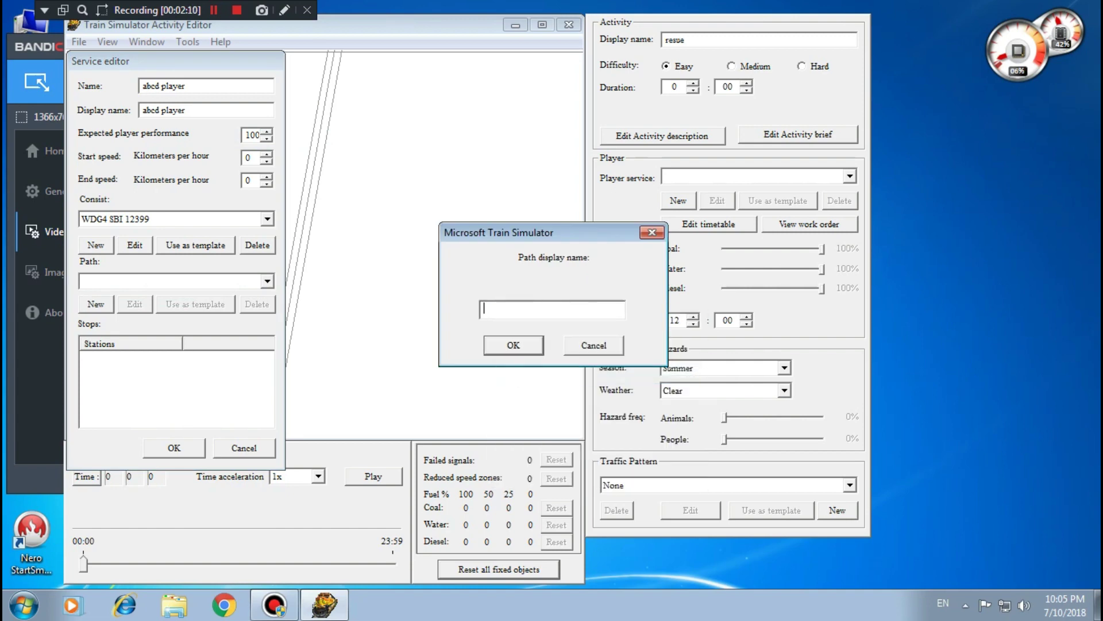
pyautogui.rightClick(486, 308)
pyautogui.click(505, 374)
pyautogui.click(513, 346)
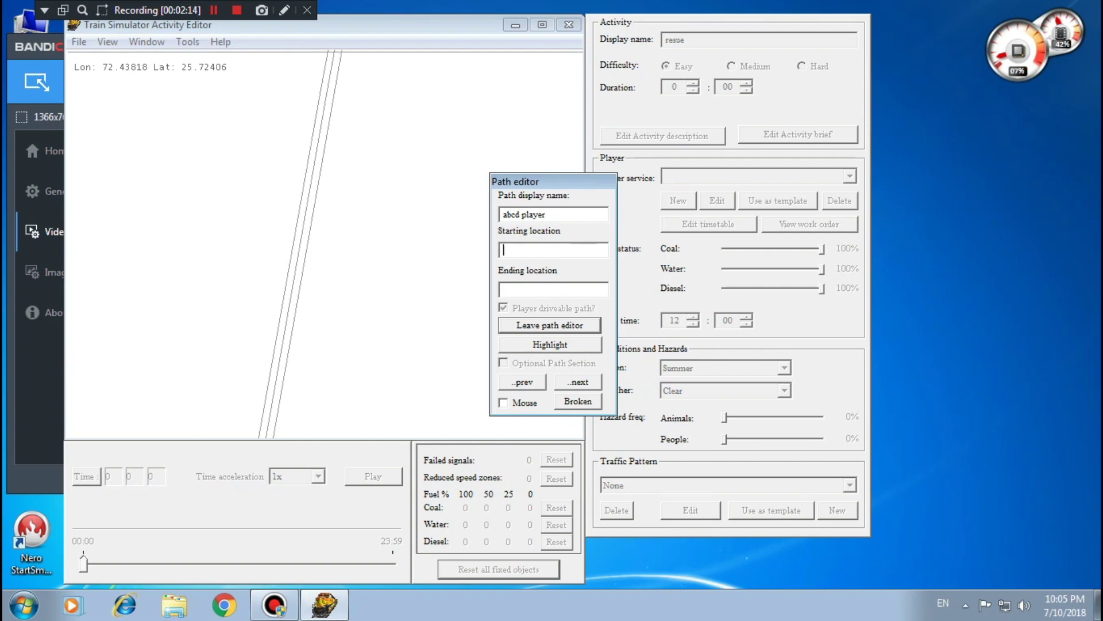
# Place the path's start point on the middle of the three parallel tracks north of Dhareshwar
pyautogui.rightClick(286, 287)
pyautogui.click(295, 276)
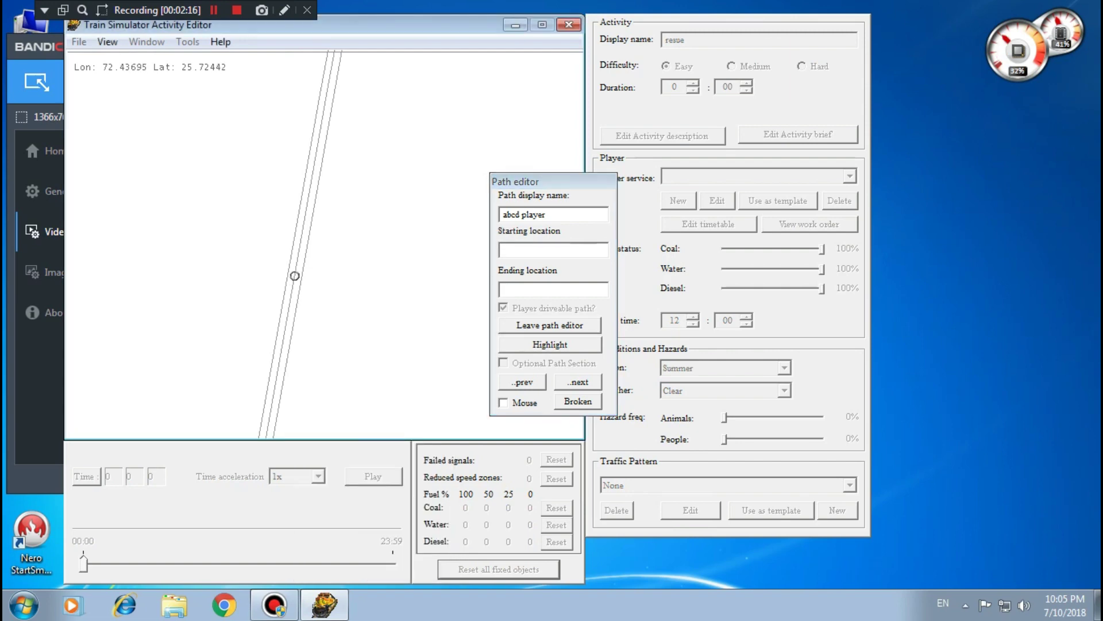
pyautogui.rightClick(295, 276)
pyautogui.click(321, 288)
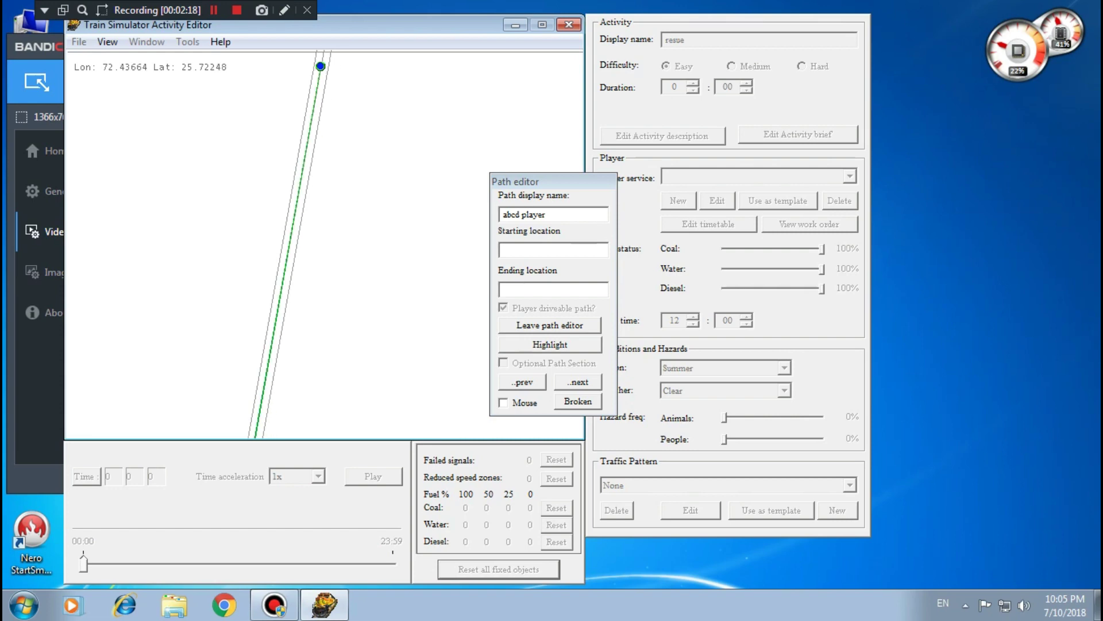
pyautogui.moveTo(322, 288); pyautogui.dragTo(351, 63)
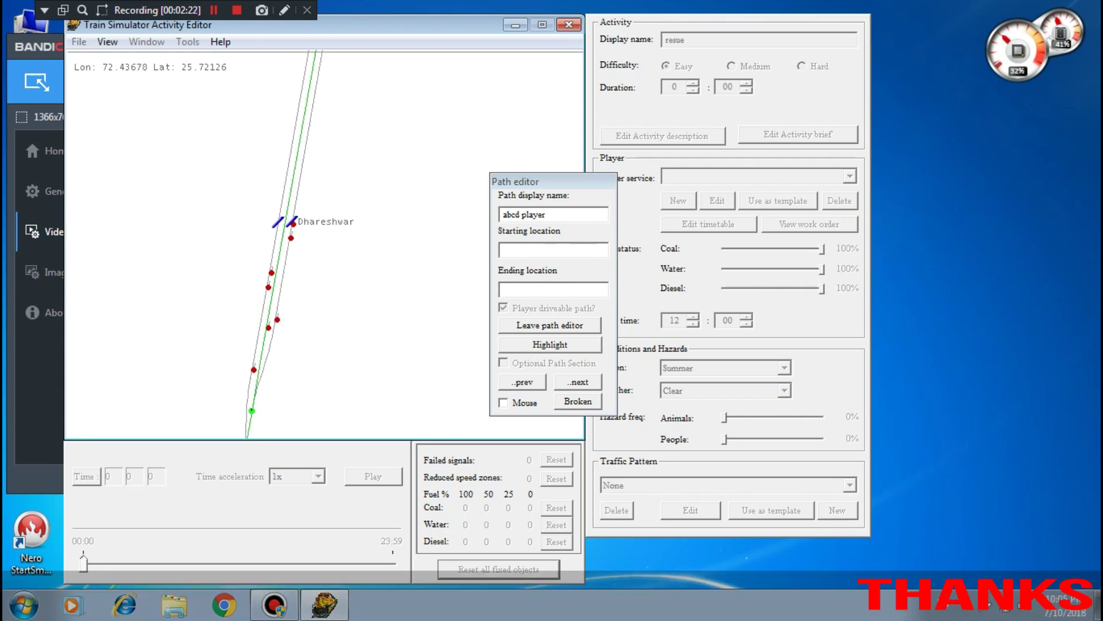
# Set the path's starting location to "a" and ending location to "b", leave the path editor, and save the player service
pyautogui.click(550, 325)
pyautogui.click(487, 357)
pyautogui.click(590, 350)
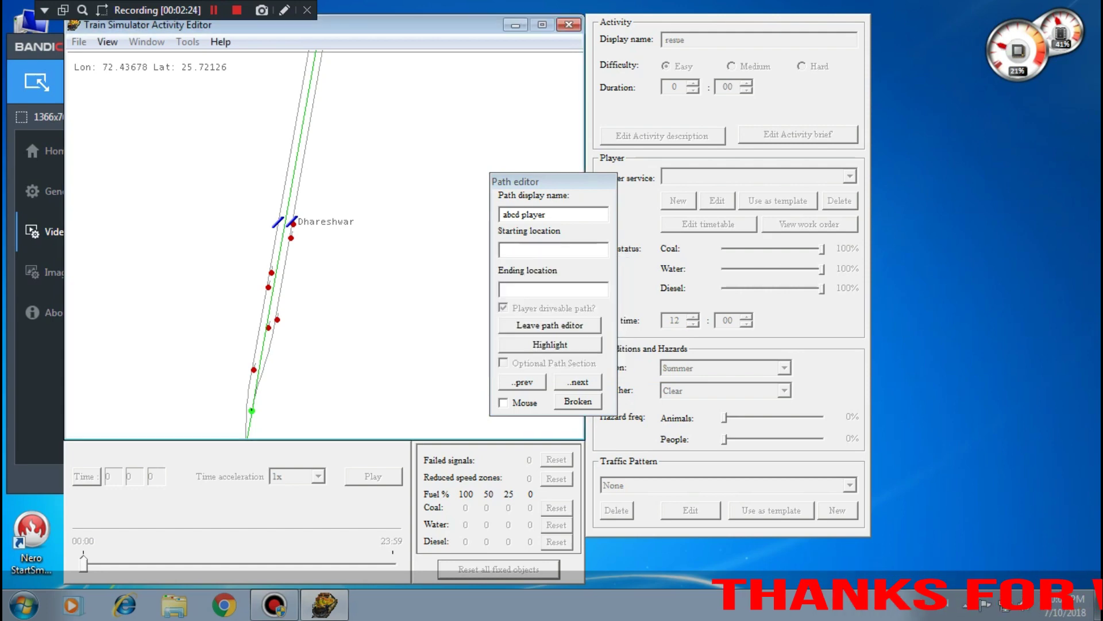
pyautogui.moveTo(310, 345); pyautogui.dragTo(360, 99)
pyautogui.click(549, 250)
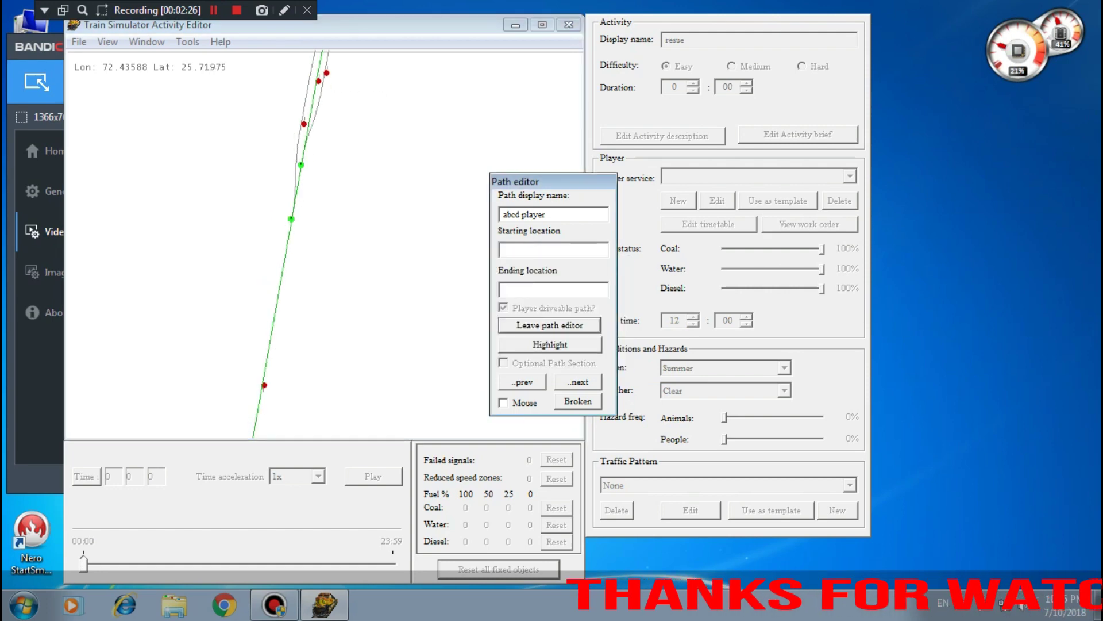
pyautogui.press('Return')
pyautogui.press('Return')
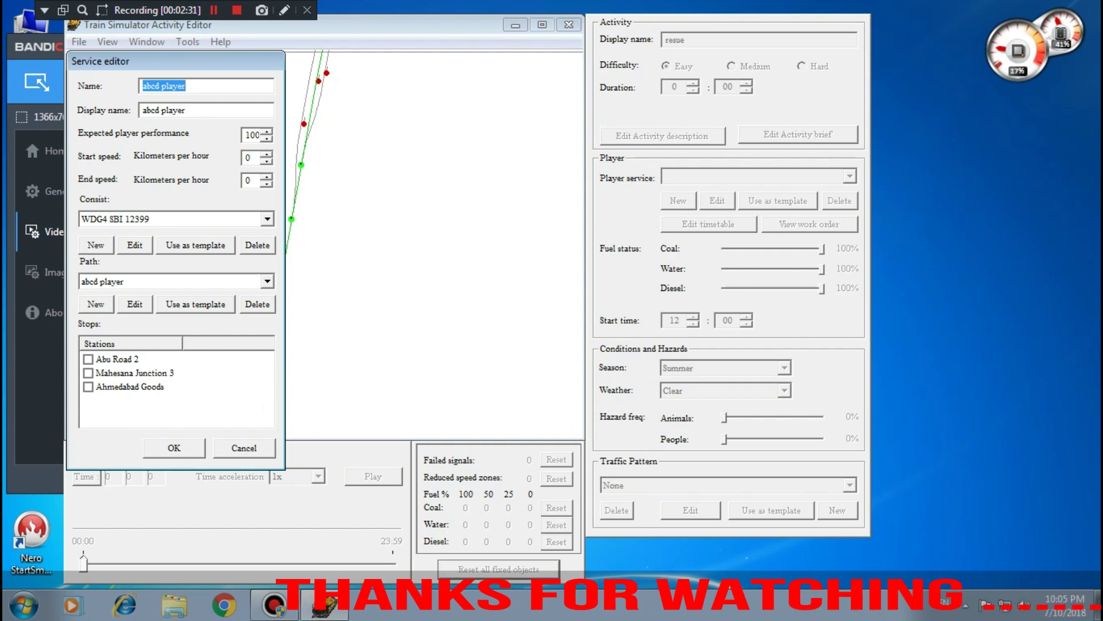
pyautogui.press('Return')
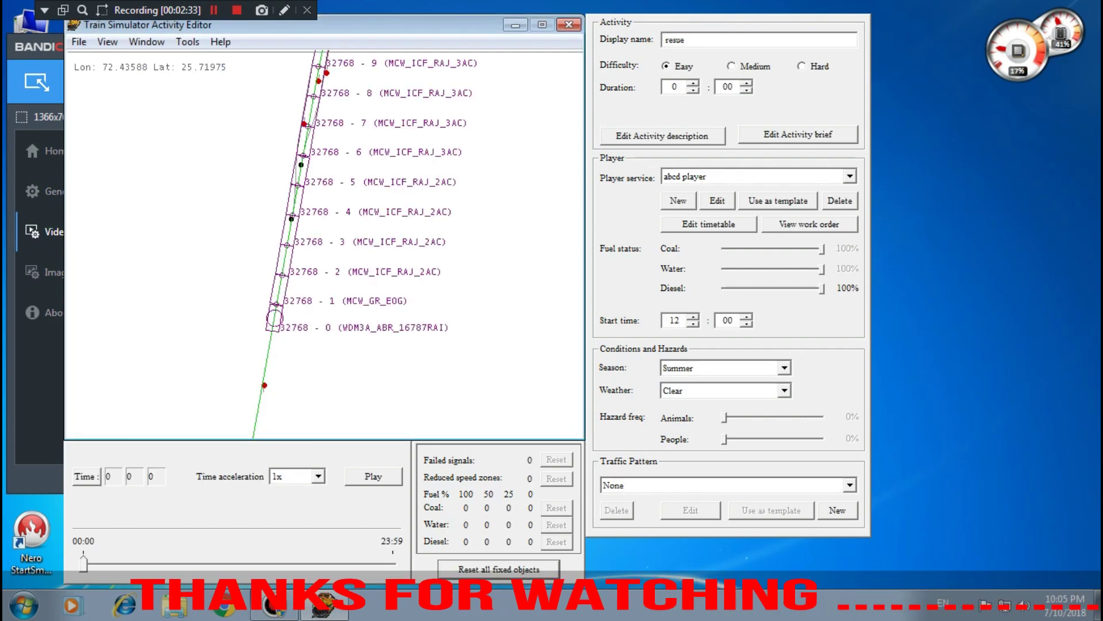
# Examine how the placed consist lies on the player path around and north of Dhareshwar
pyautogui.moveTo(391, 155); pyautogui.dragTo(362, 316)
pyautogui.moveTo(348, 186); pyautogui.dragTo(341, 339)
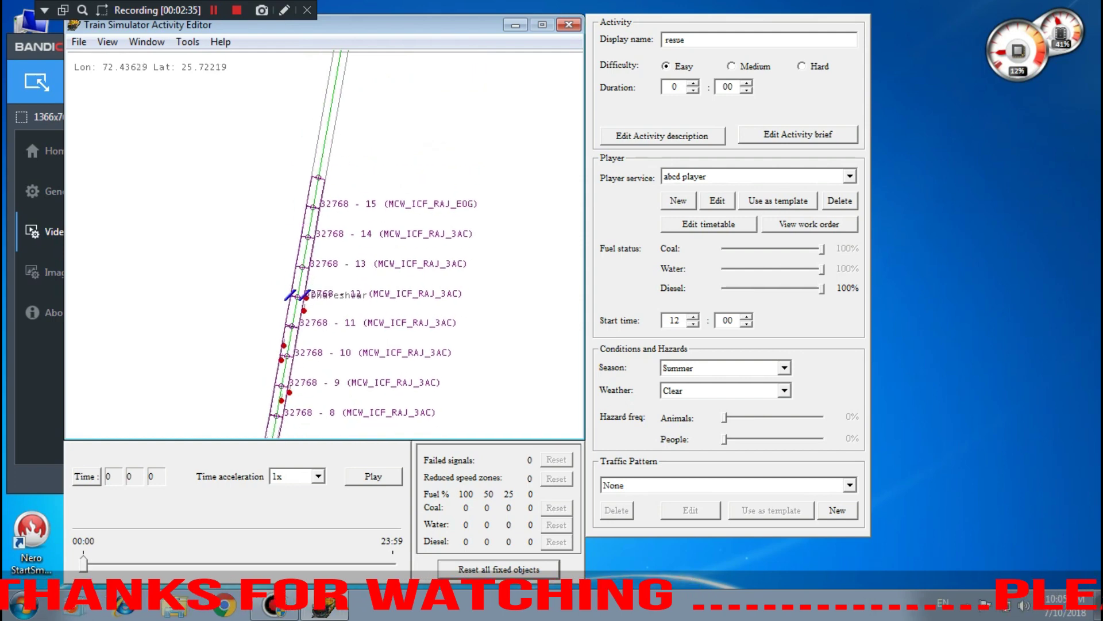
pyautogui.moveTo(340, 222); pyautogui.dragTo(347, 81)
pyautogui.moveTo(403, 225)
pyautogui.mouseDown()
pyautogui.moveTo(429, 79)
pyautogui.moveTo(362, 340)
pyautogui.mouseUp()
pyautogui.moveTo(277, 161); pyautogui.dragTo(425, 73, button='right')
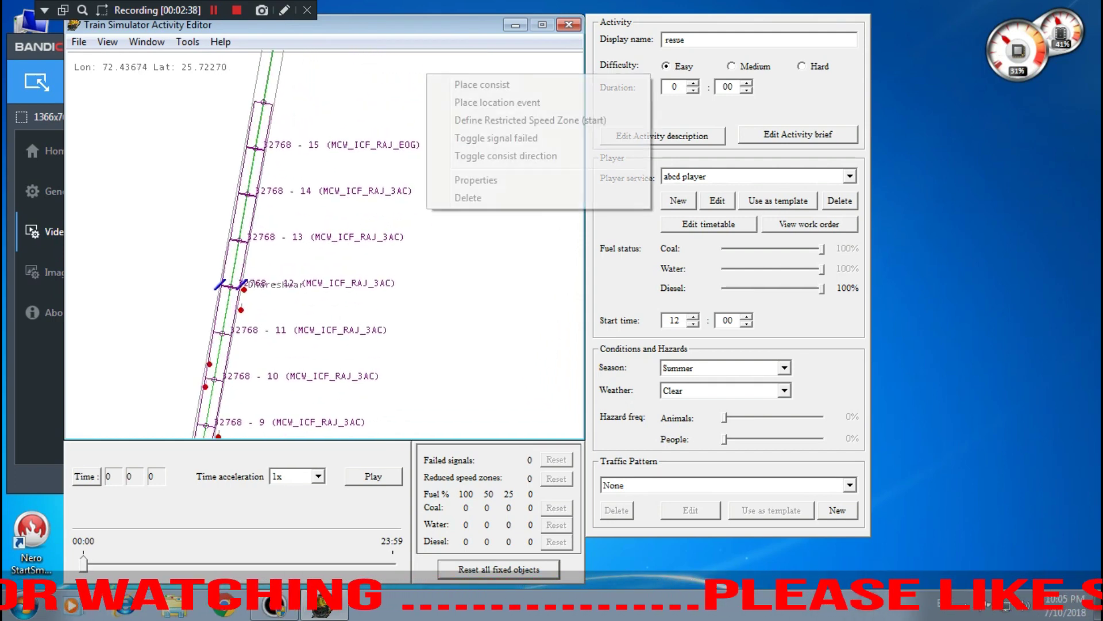
pyautogui.click(413, 75)
pyautogui.moveTo(402, 109); pyautogui.dragTo(419, 233)
pyautogui.moveTo(323, 200); pyautogui.dragTo(353, 171, button='right')
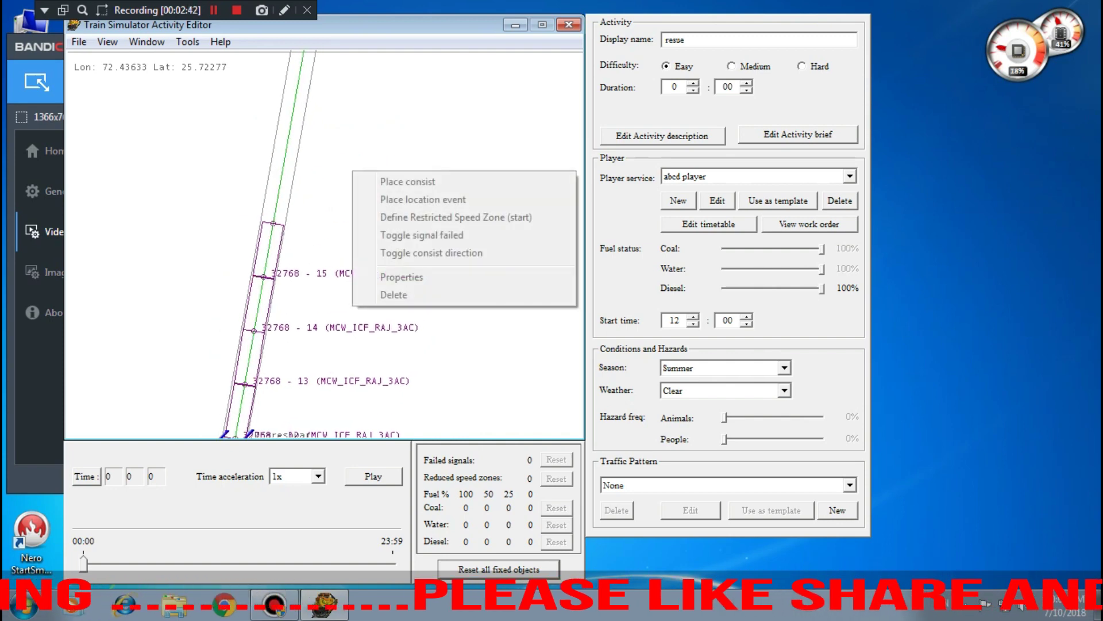
# Reopen the "abcd player" service's path for editing and place a reverse point on the middle track just north of Dhareshwar
pyautogui.click(717, 200)
pyautogui.moveTo(176, 61); pyautogui.dragTo(661, 83)
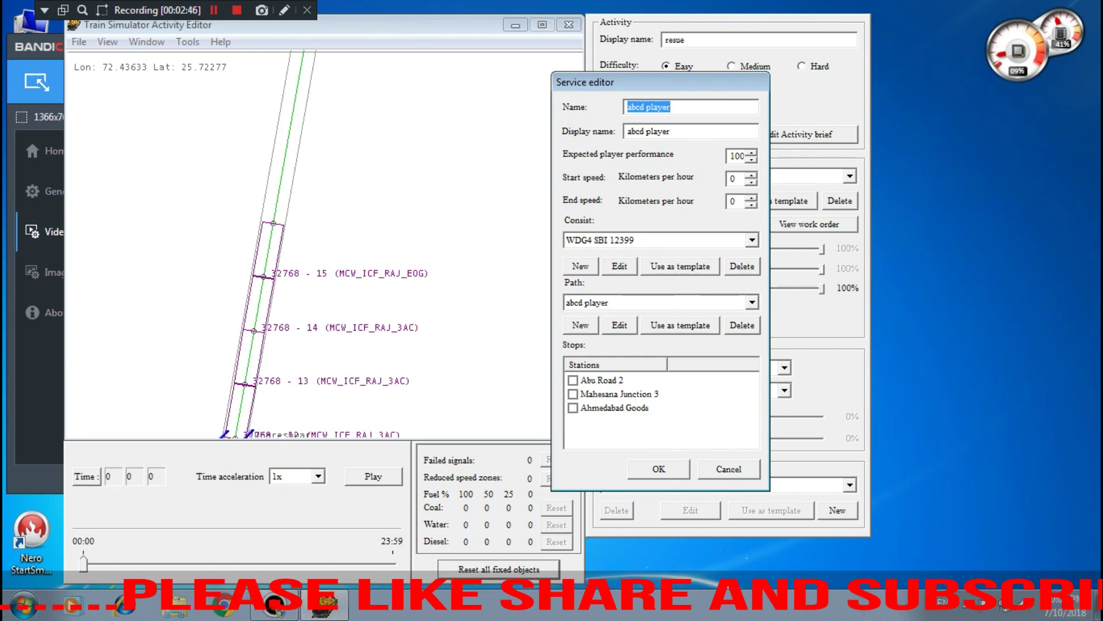
pyautogui.click(620, 324)
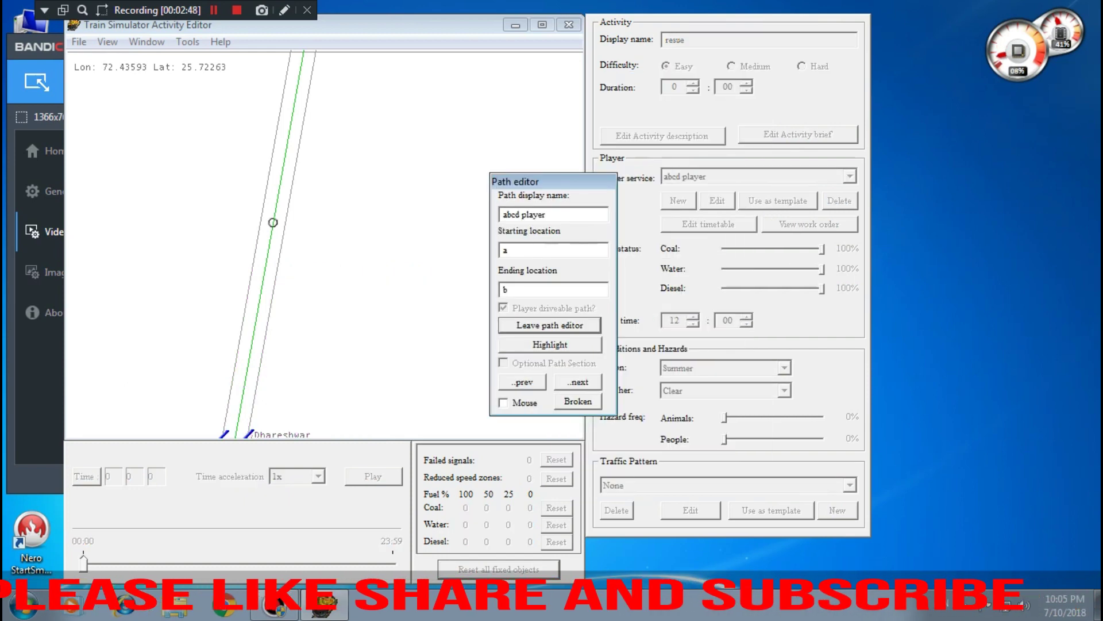
pyautogui.rightClick(266, 260)
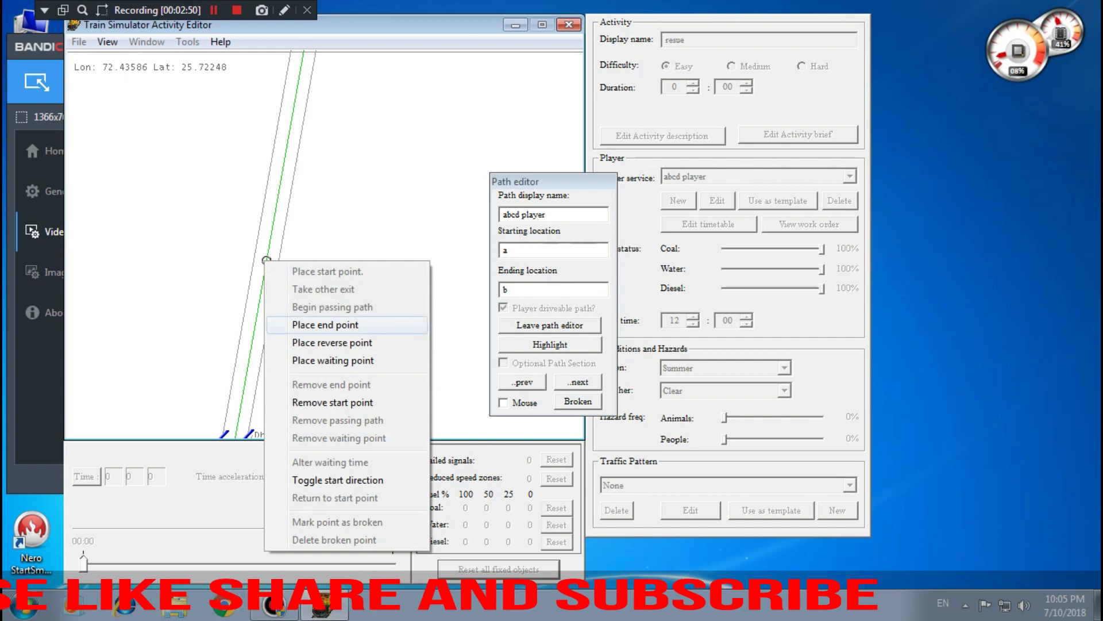
pyautogui.click(333, 342)
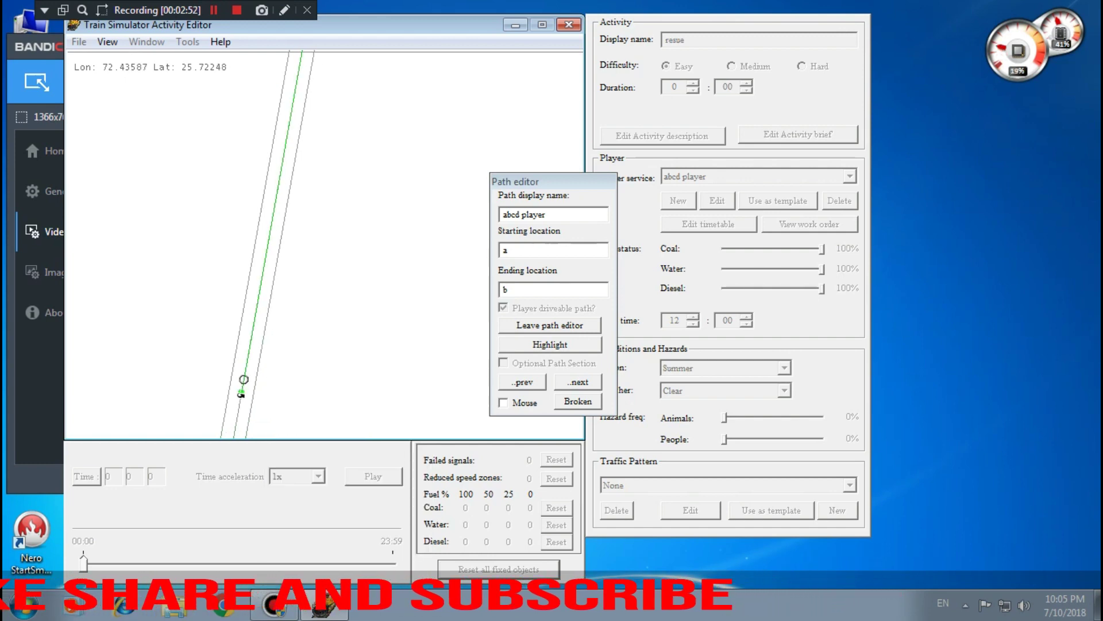
# Place a reverse point on the single line north of the station, and take the other exit at the northernmost junction
pyautogui.moveTo(259, 276); pyautogui.dragTo(275, 62)
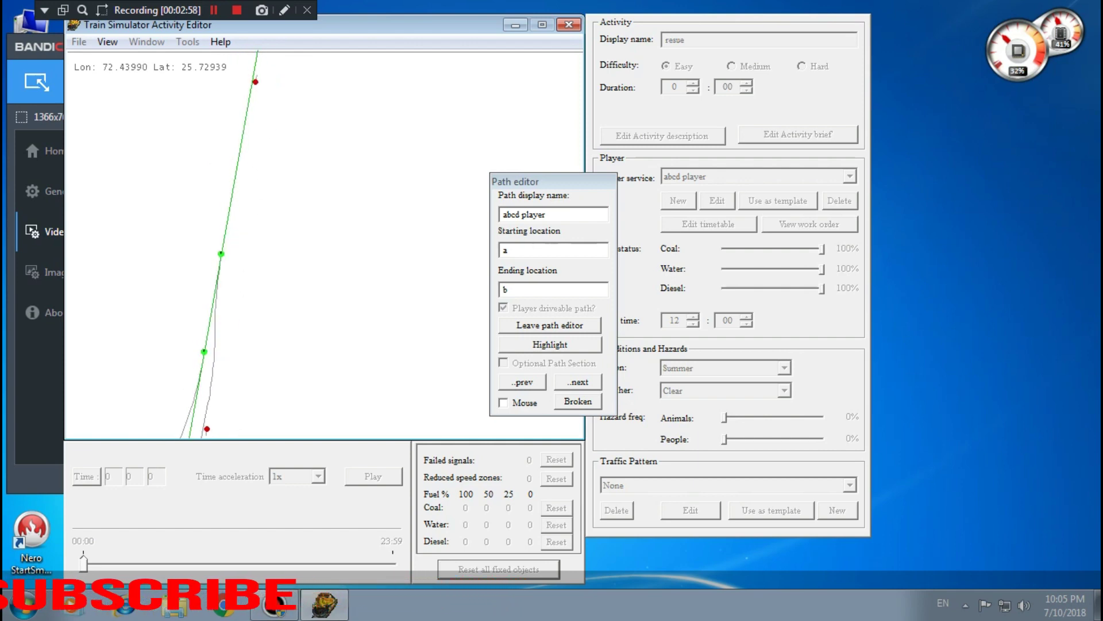
pyautogui.moveTo(258, 230); pyautogui.dragTo(222, 431)
pyautogui.rightClick(220, 235)
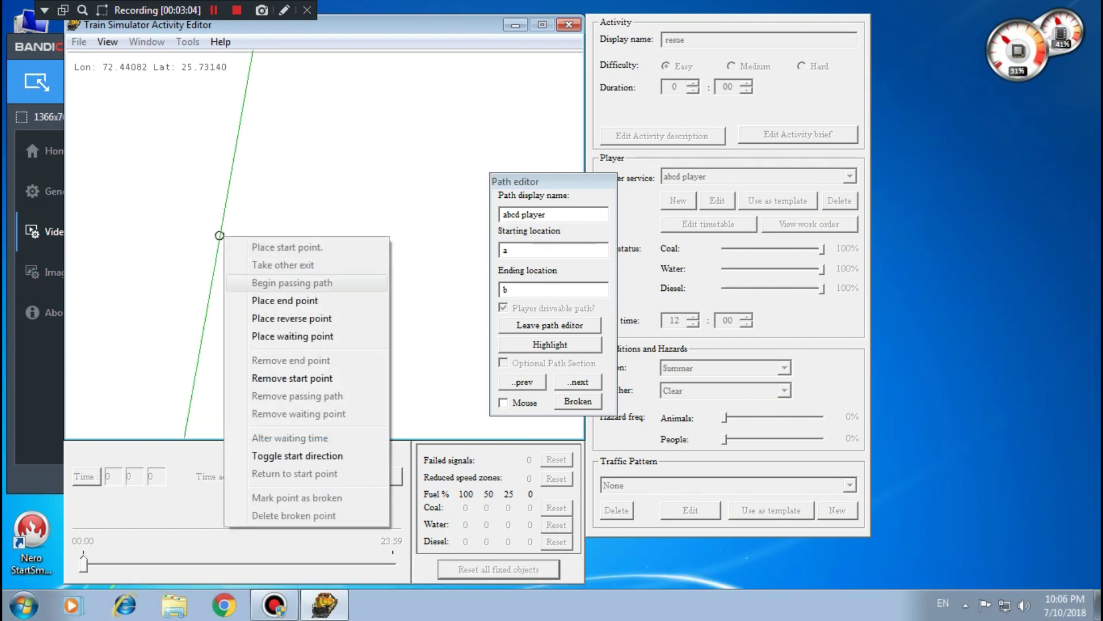
pyautogui.click(290, 318)
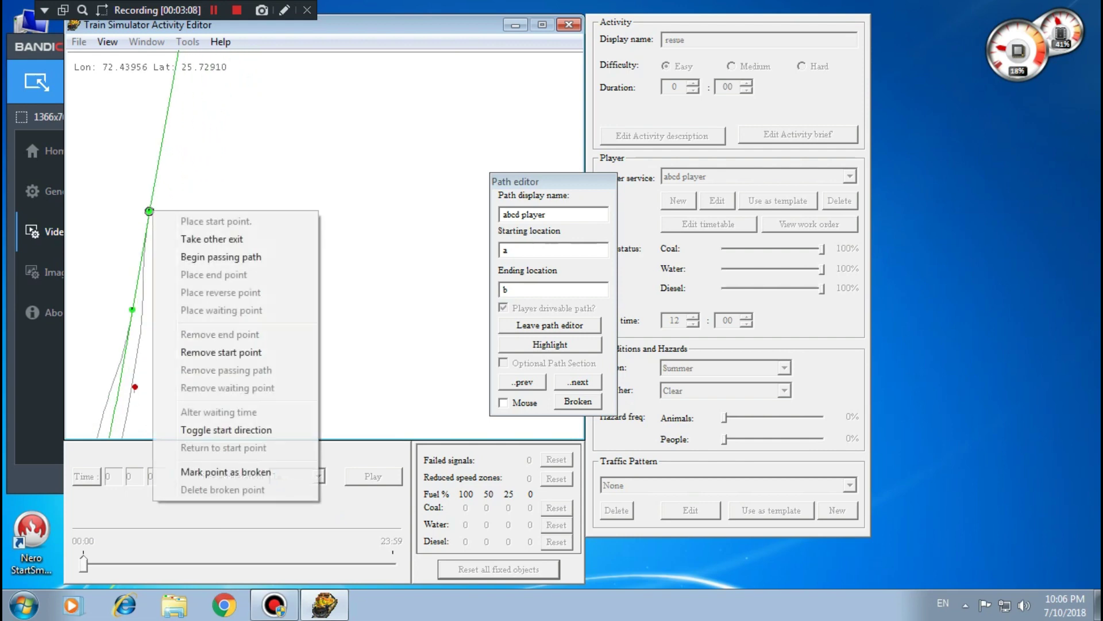
pyautogui.rightClick(149, 211)
pyautogui.click(211, 239)
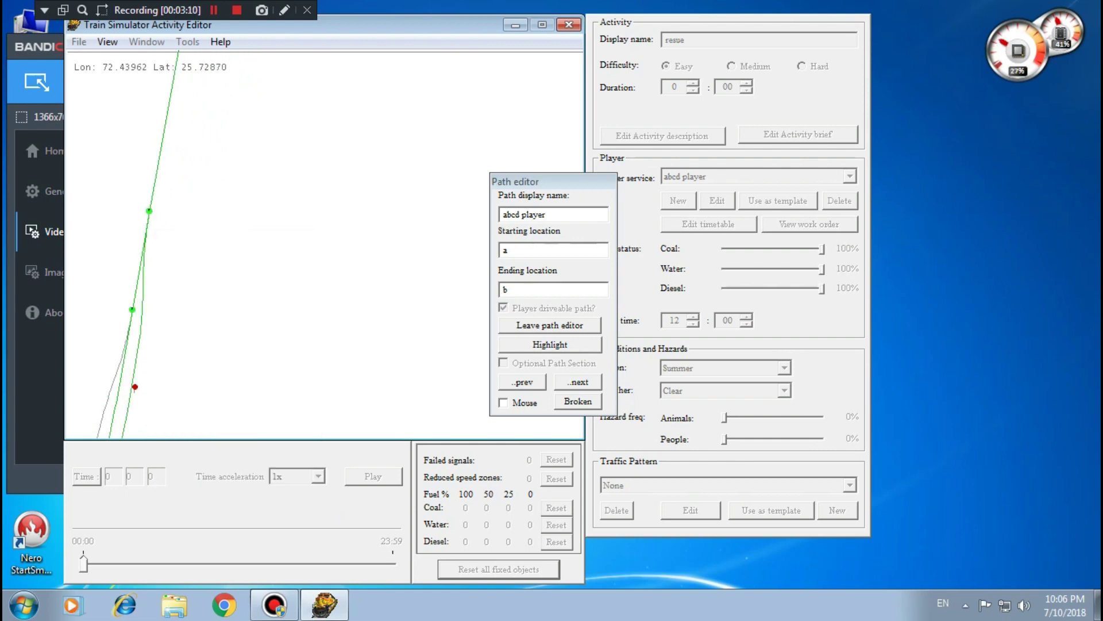
# Trace the diverted path along the eastern track south past Dhareshwar and back up to the northern junctions
pyautogui.moveTo(212, 238); pyautogui.dragTo(254, 79)
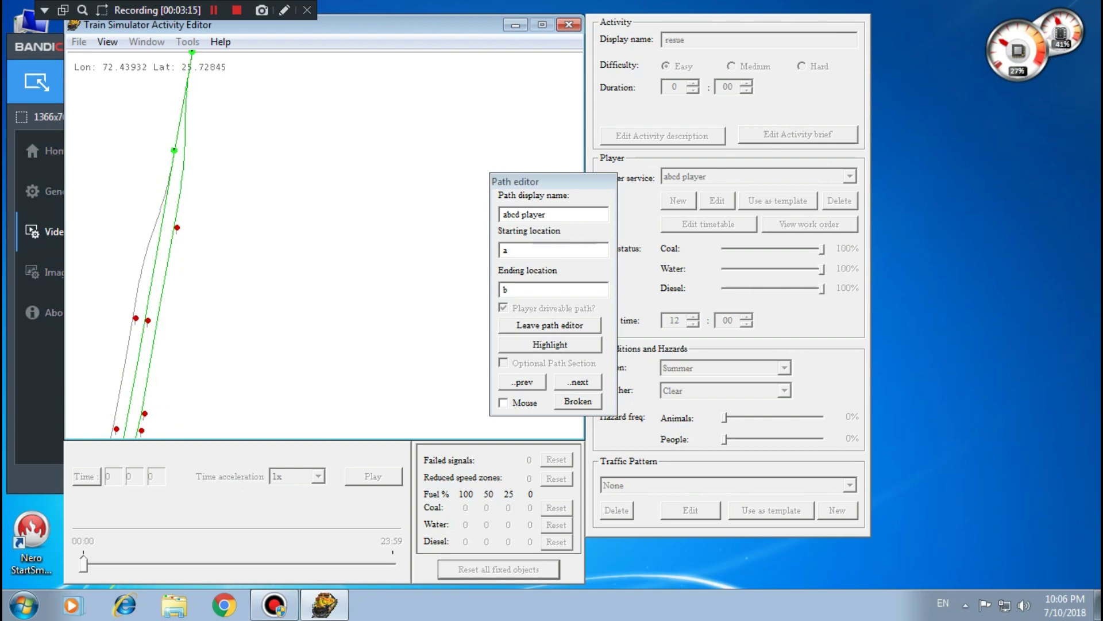
pyautogui.moveTo(212, 238); pyautogui.dragTo(180, 59)
pyautogui.moveTo(172, 230); pyautogui.dragTo(180, 59)
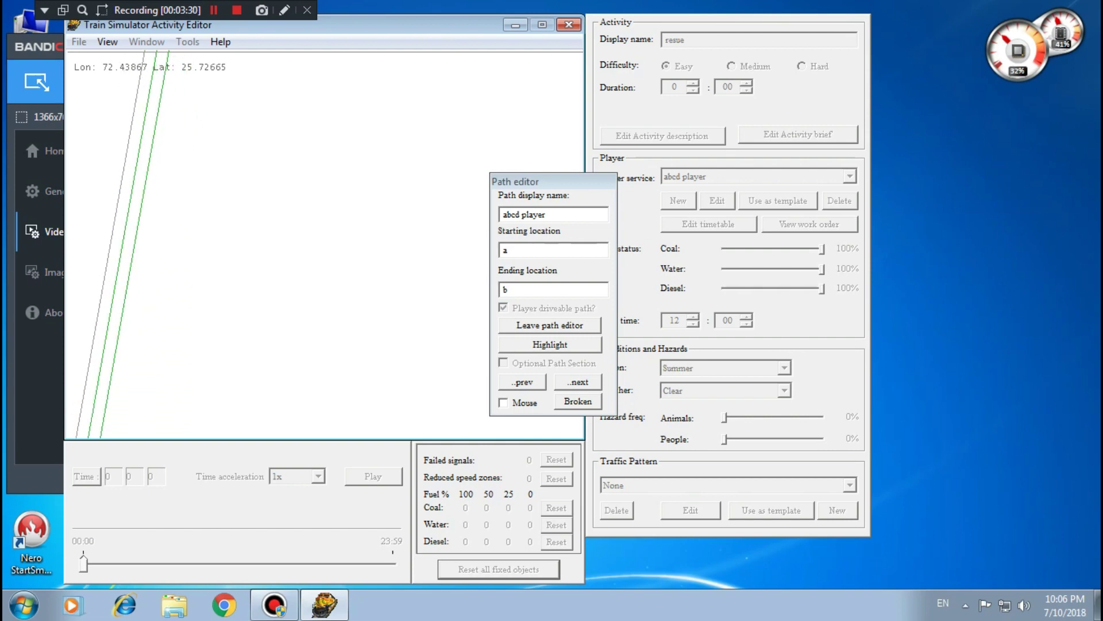
pyautogui.moveTo(190, 368); pyautogui.dragTo(229, 115)
pyautogui.moveTo(189, 368); pyautogui.dragTo(239, 87)
pyautogui.moveTo(190, 344); pyautogui.dragTo(203, 243)
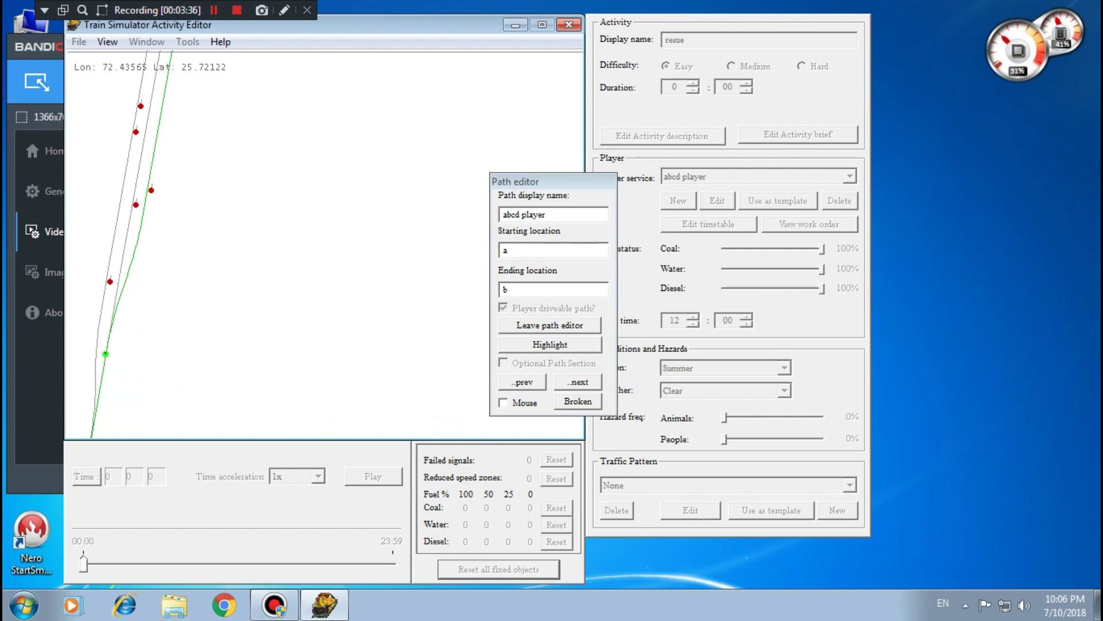
pyautogui.moveTo(235, 86); pyautogui.dragTo(201, 322)
pyautogui.moveTo(212, 115); pyautogui.dragTo(175, 413)
pyautogui.press('Up')
pyautogui.press('Up')
pyautogui.press('Up')
pyautogui.press('Up')
pyautogui.press('Up')
pyautogui.press('Up')
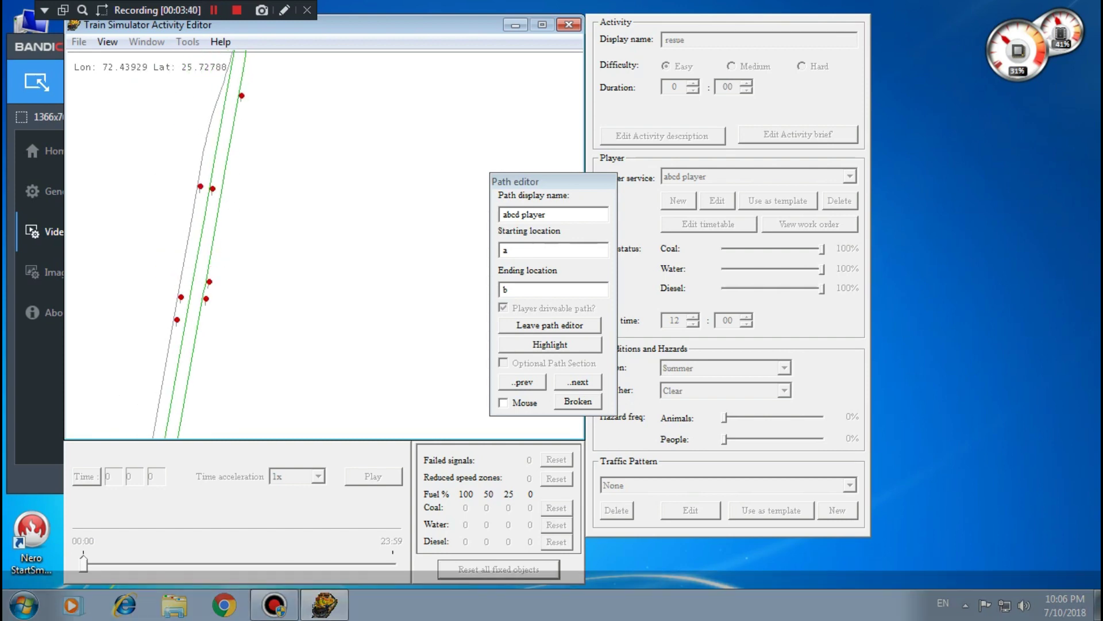
pyautogui.moveTo(213, 356); pyautogui.dragTo(210, 197)
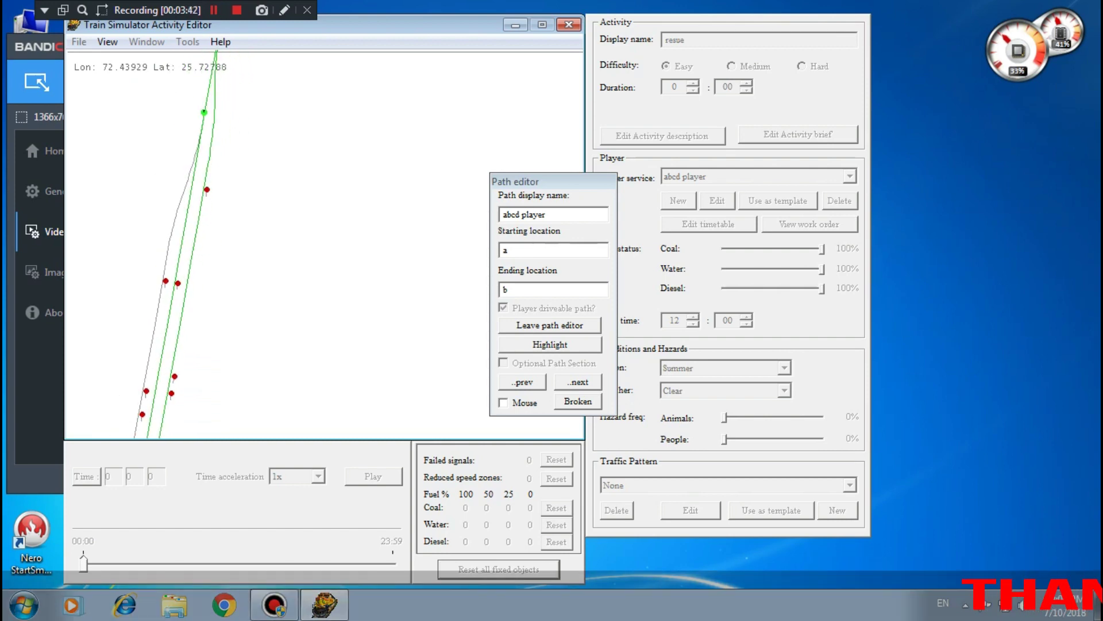
# Place a reverse point on the eastern track just north of the Dhareshwar platform marker
pyautogui.moveTo(212, 368); pyautogui.dragTo(237, 173)
pyautogui.moveTo(213, 391); pyautogui.dragTo(240, 126)
pyautogui.moveTo(216, 368); pyautogui.dragTo(227, 149)
pyautogui.moveTo(216, 345); pyautogui.dragTo(230, 160)
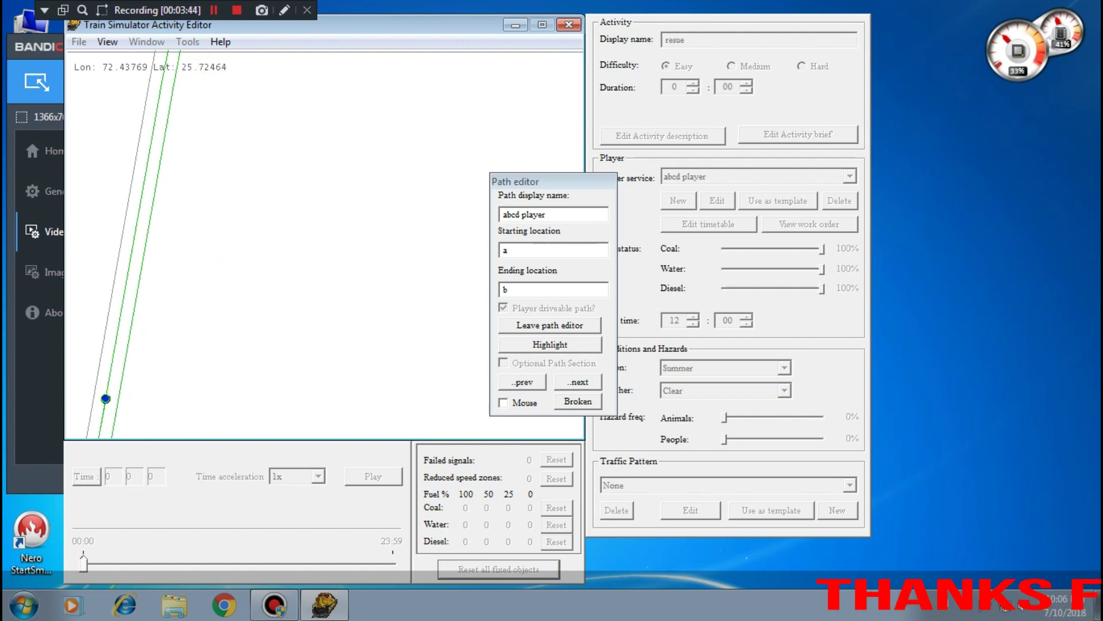
pyautogui.press('Down')
pyautogui.press('Down')
pyautogui.press('Down')
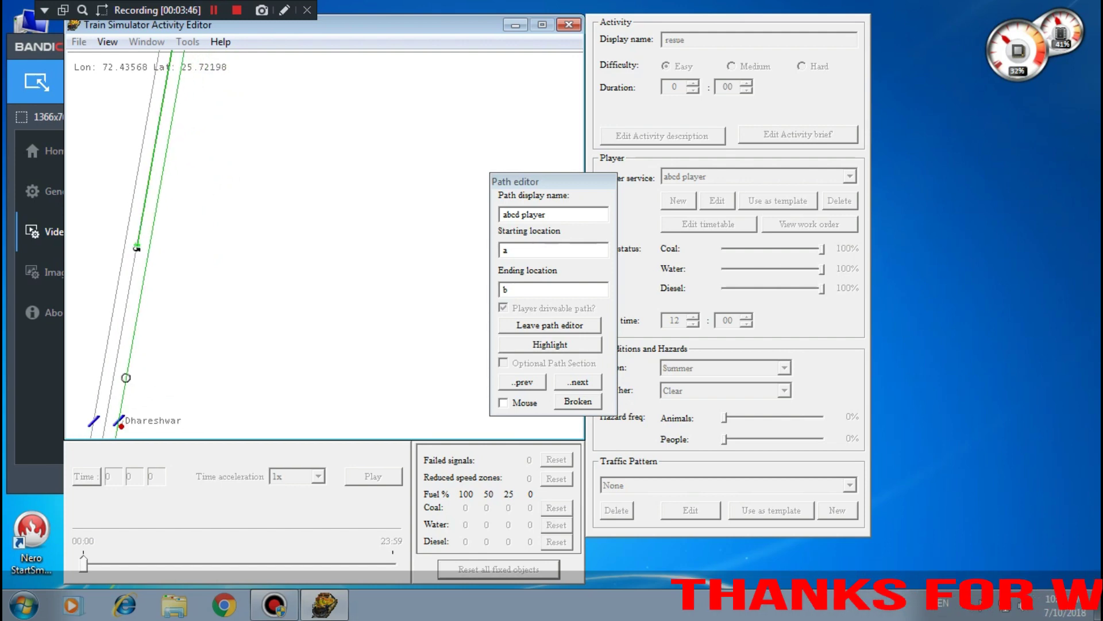
pyautogui.rightClick(132, 345)
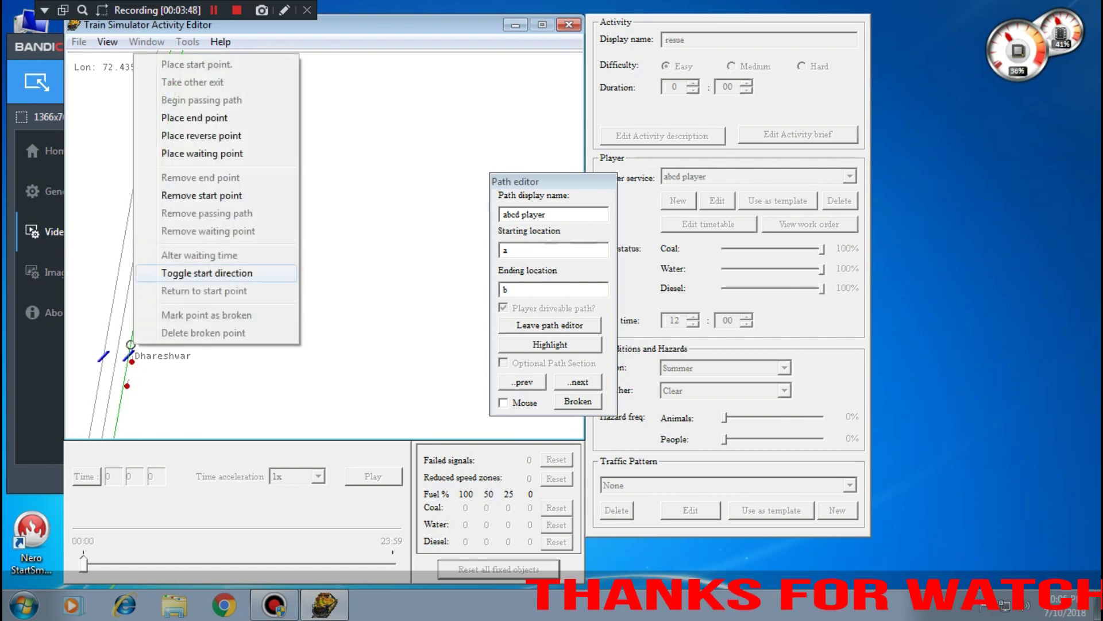
pyautogui.click(201, 135)
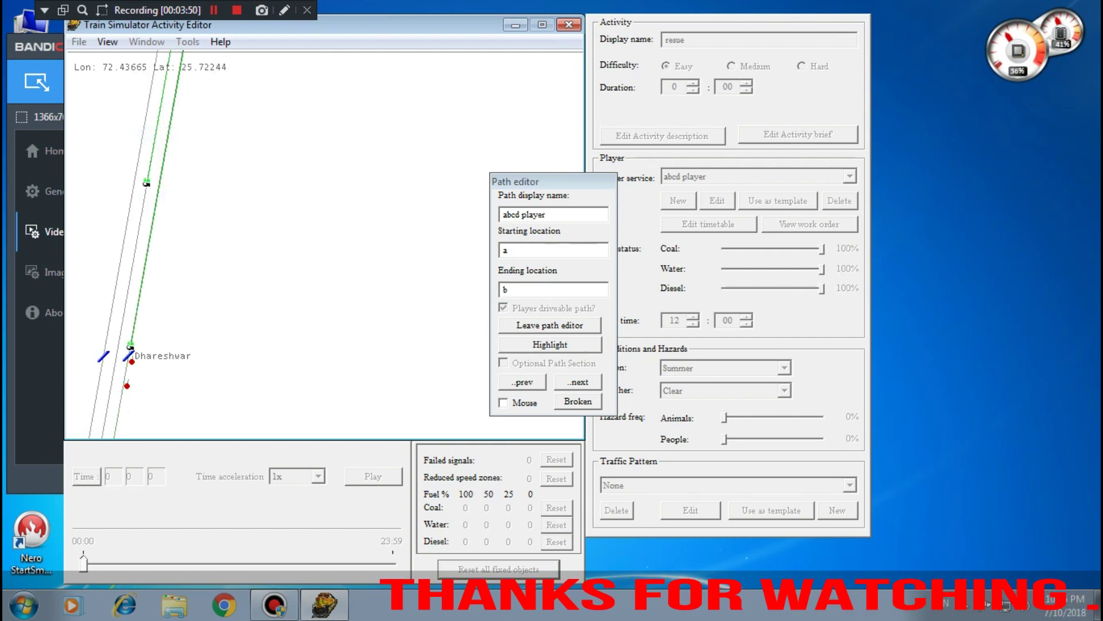
# Place a reverse point on the single line just north of the junctions north of Dhareshwar
pyautogui.press('Up')
pyautogui.press('Up')
pyautogui.press('Up')
pyautogui.press('Up')
pyautogui.press('Up')
pyautogui.press('Up')
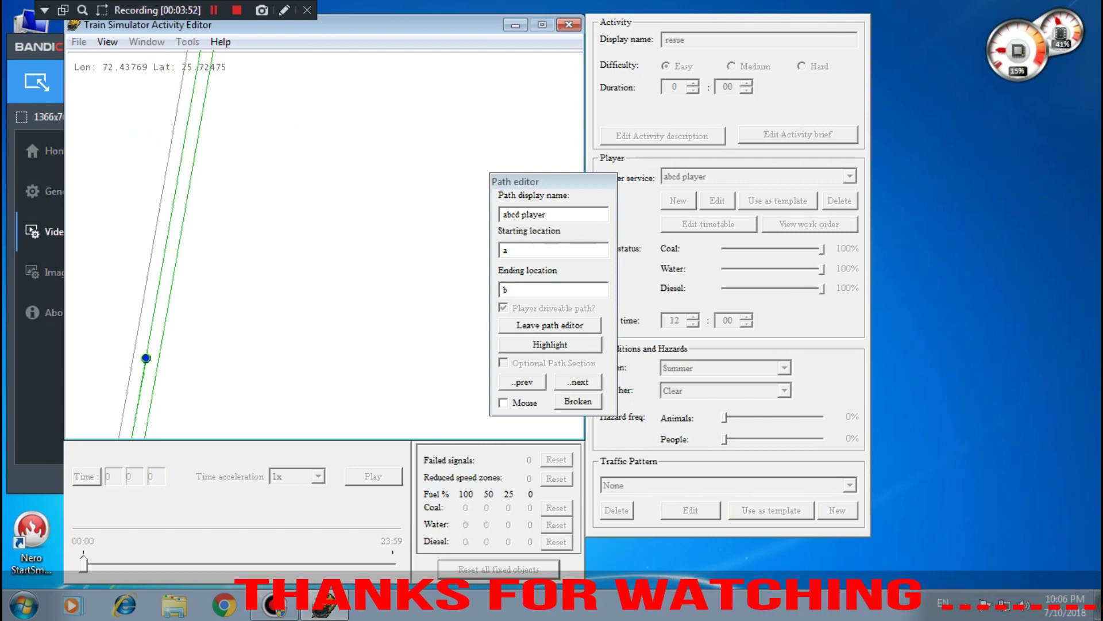
pyautogui.press('Up')
pyautogui.press('Up')
pyautogui.press('Up')
pyautogui.press('Up')
pyautogui.press('Up')
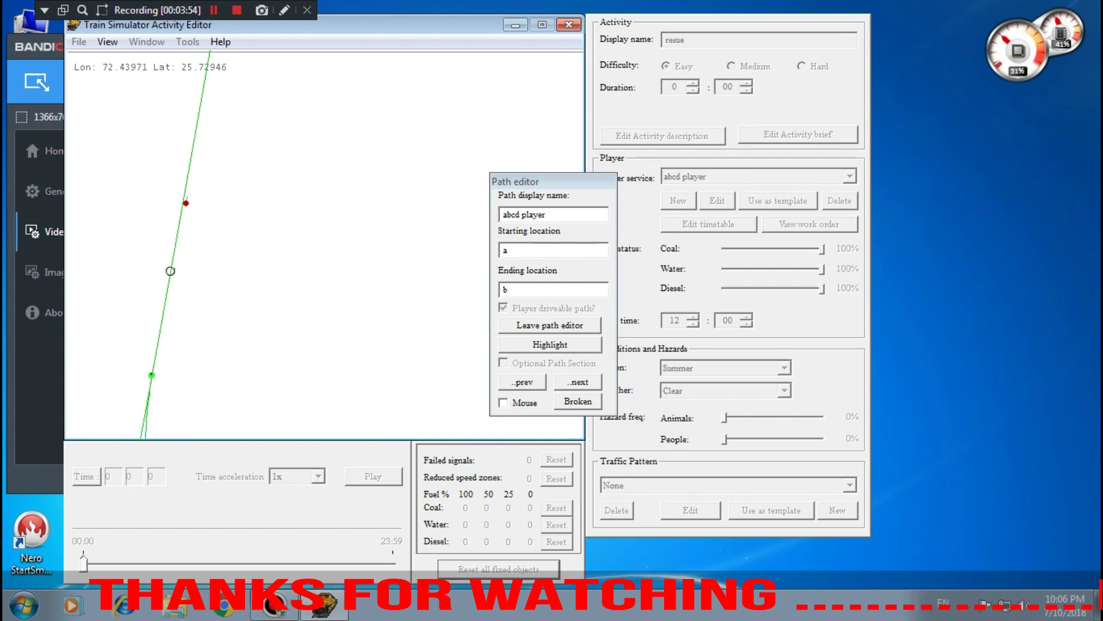
pyautogui.rightClick(173, 251)
pyautogui.click(213, 332)
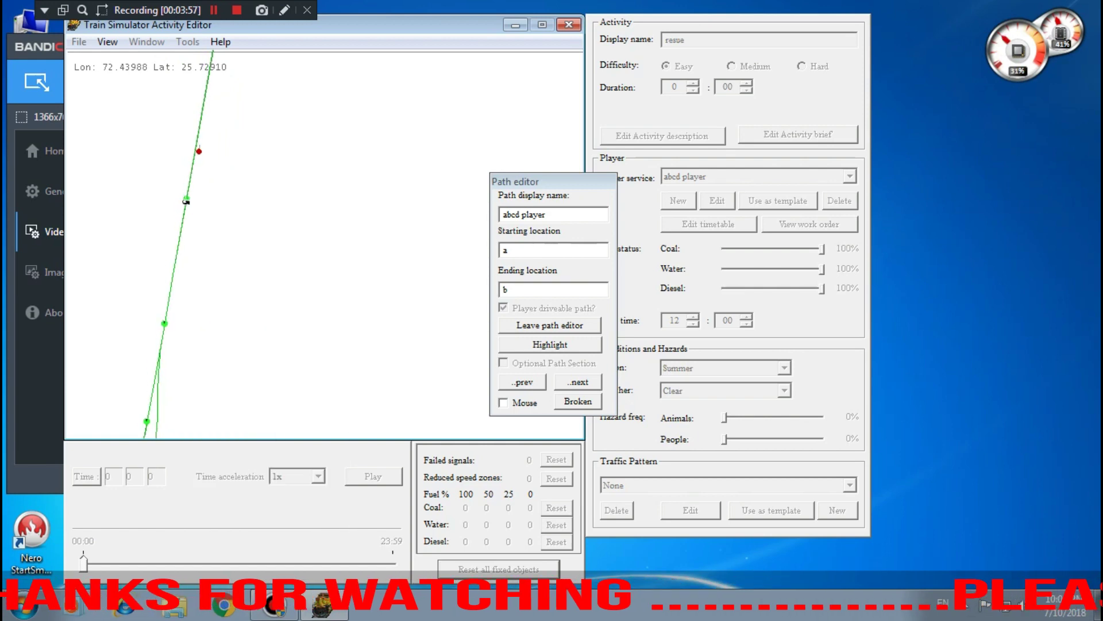
# Place a reverse point on the single line just south of the two junctions south of Dhareshwar
pyautogui.press('Down')
pyautogui.press('Down')
pyautogui.press('Down')
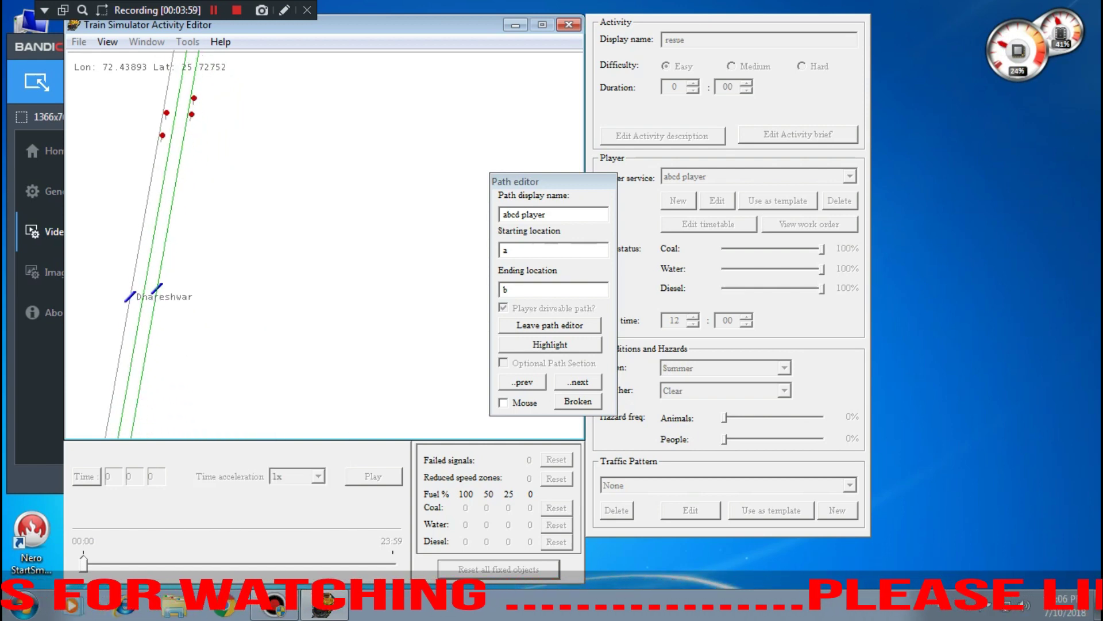
pyautogui.press('Down')
pyautogui.press('Down')
pyautogui.press('Down')
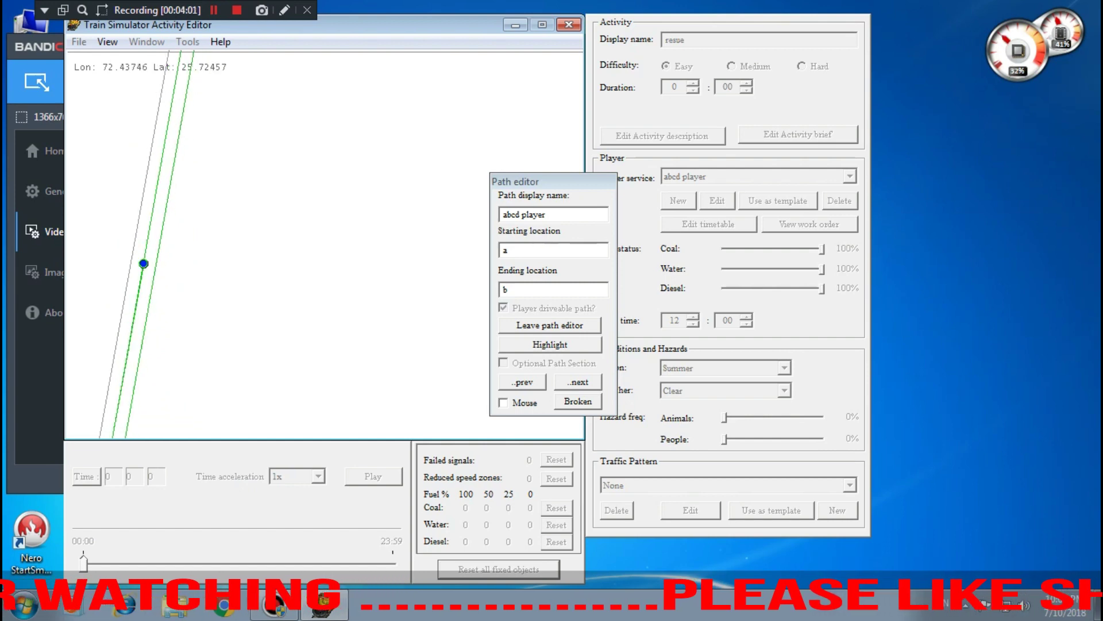
pyautogui.press('Down')
pyautogui.press('Down')
pyautogui.press('Down')
pyautogui.press('Down')
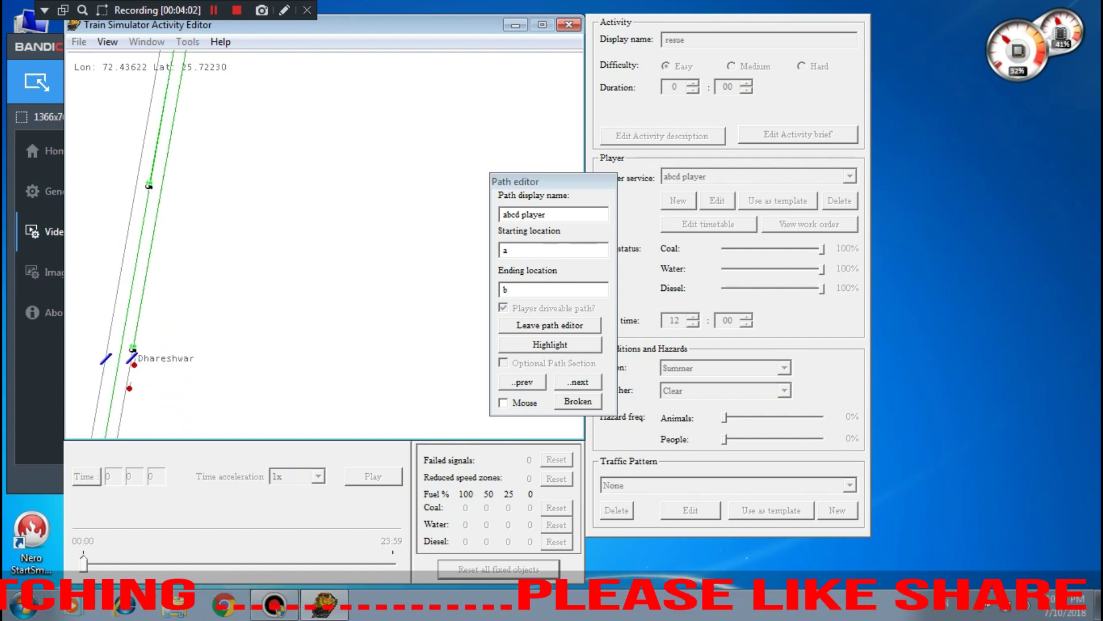
pyautogui.press('Down')
pyautogui.press('Down')
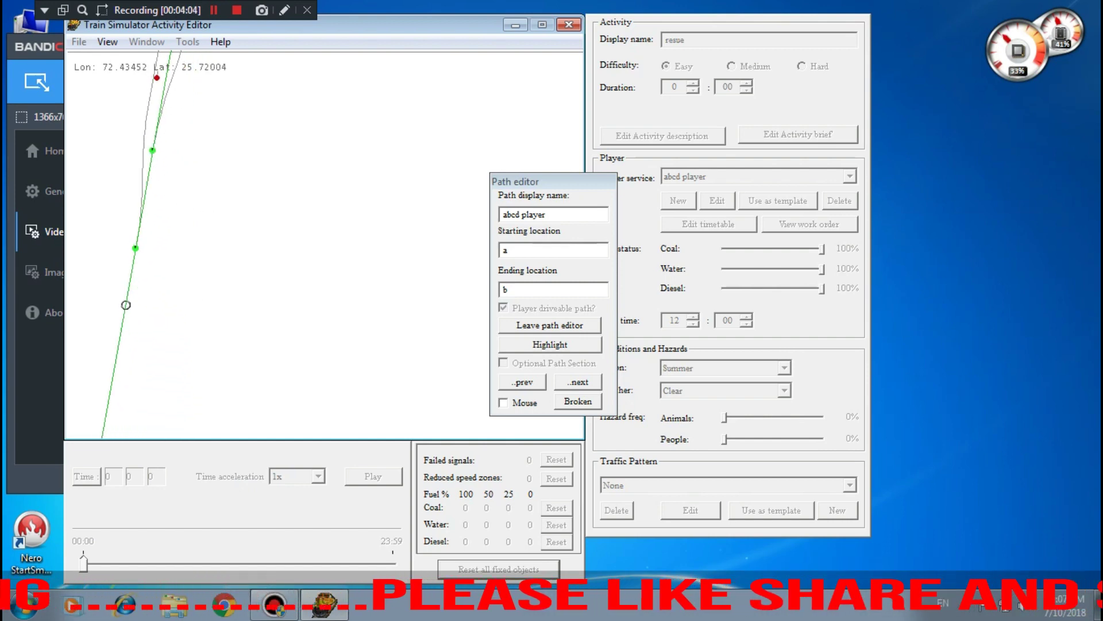
pyautogui.rightClick(127, 292)
pyautogui.press('Down')
pyautogui.press('Down')
pyautogui.press('Return')
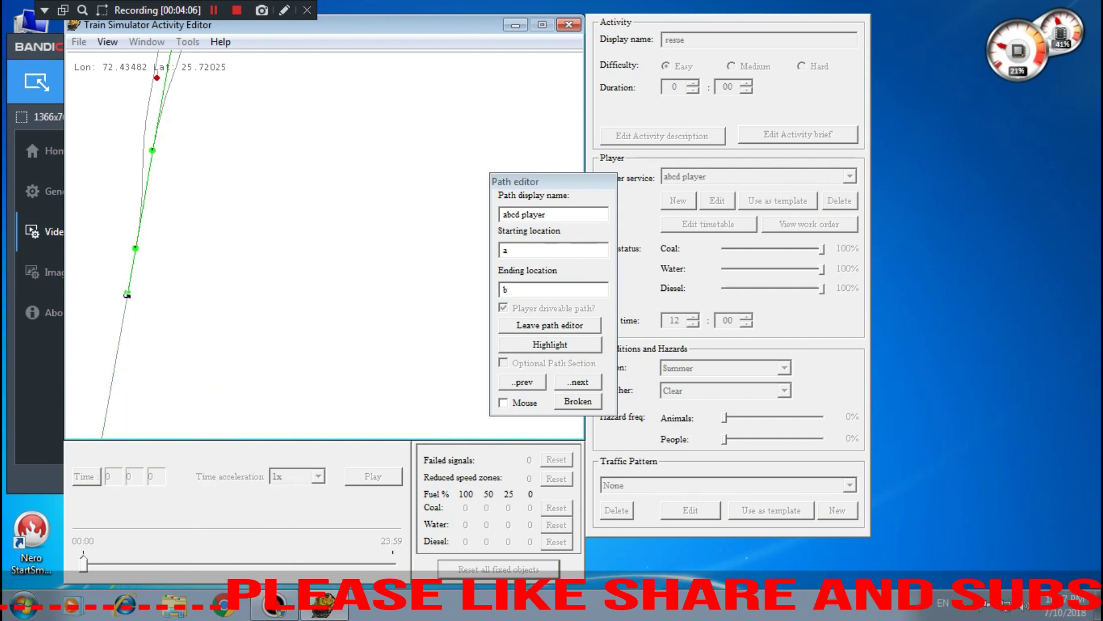
# Take the other exit at the northern of the two junctions south of Dhareshwar, and place a reverse point on the eastern track at the station
pyautogui.rightClick(136, 249)
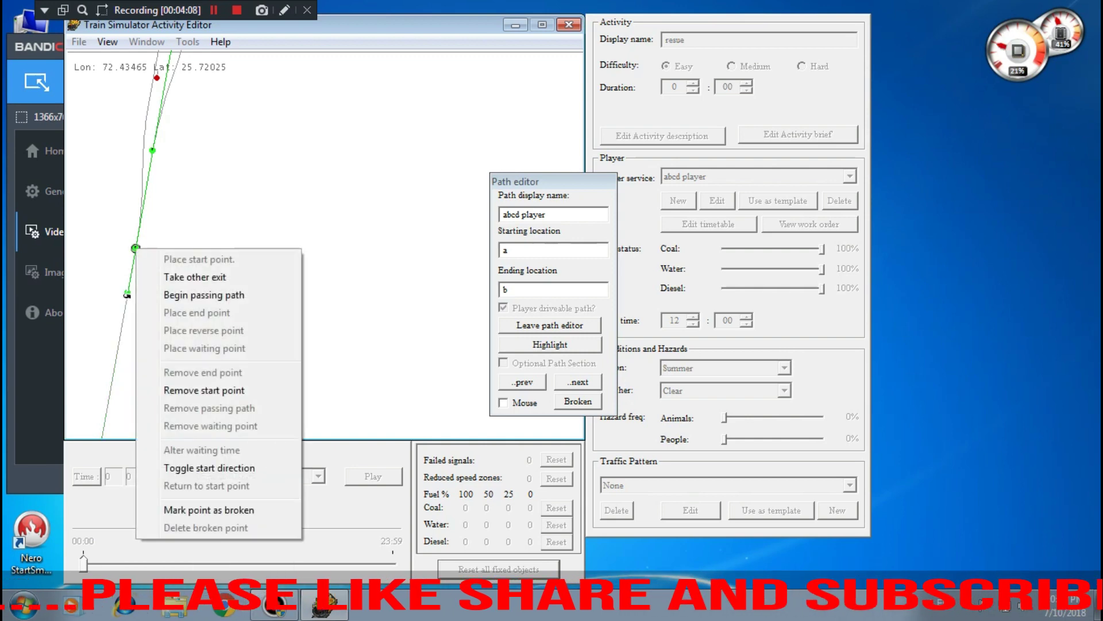
pyautogui.press('Escape')
pyautogui.rightClick(153, 149)
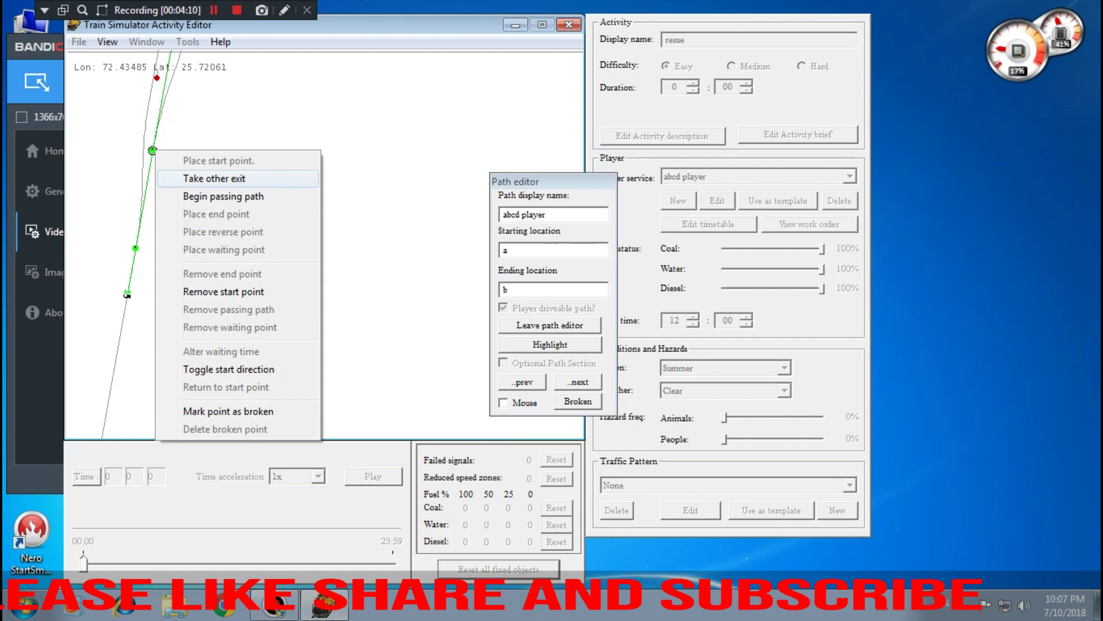
pyautogui.click(190, 179)
pyautogui.moveTo(190, 178); pyautogui.dragTo(165, 408)
pyautogui.moveTo(190, 123); pyautogui.dragTo(178, 250)
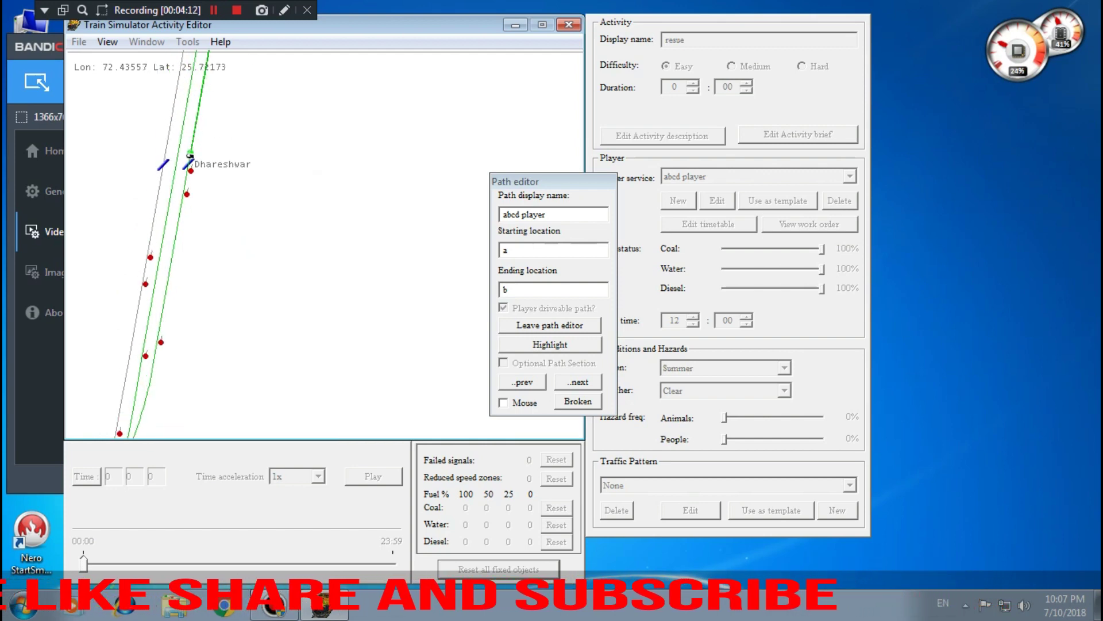
pyautogui.rightClick(188, 167)
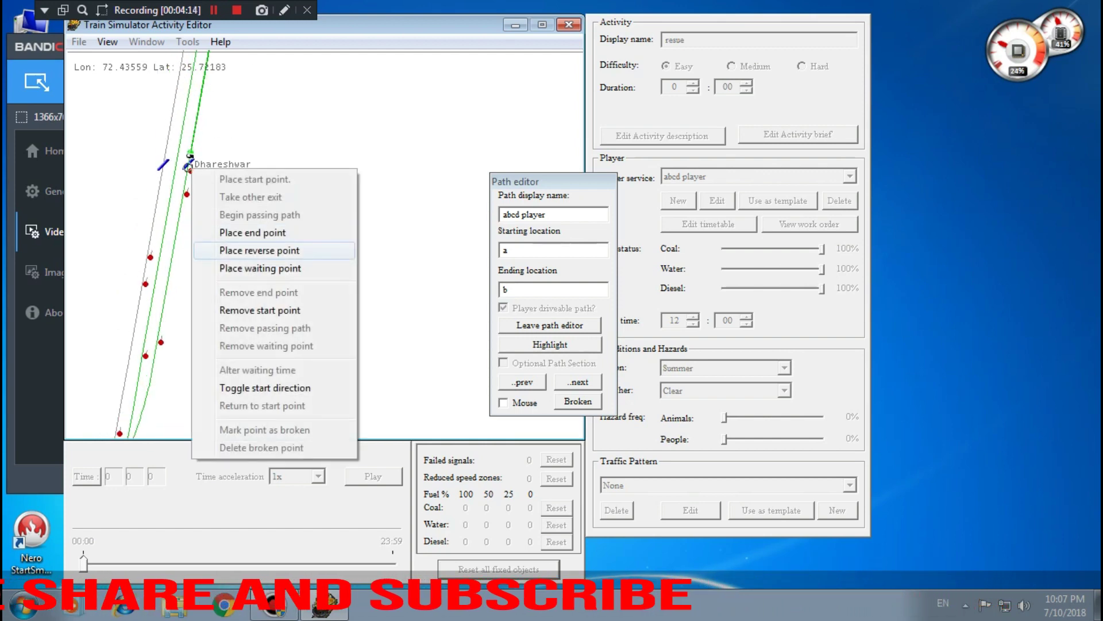
pyautogui.click(259, 250)
# Place the path's end point on the single line well south of Dhareshwar
pyautogui.moveTo(172, 373); pyautogui.dragTo(192, 178)
pyautogui.moveTo(164, 402); pyautogui.dragTo(227, 72)
pyautogui.moveTo(173, 368); pyautogui.dragTo(202, 173)
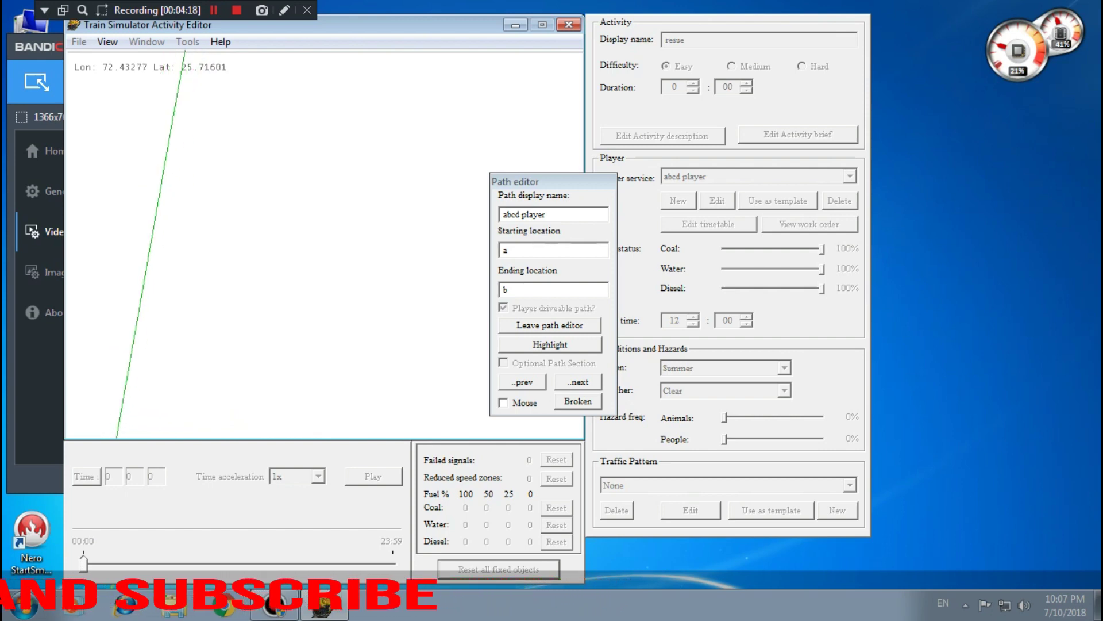
pyautogui.rightClick(129, 373)
pyautogui.click(190, 148)
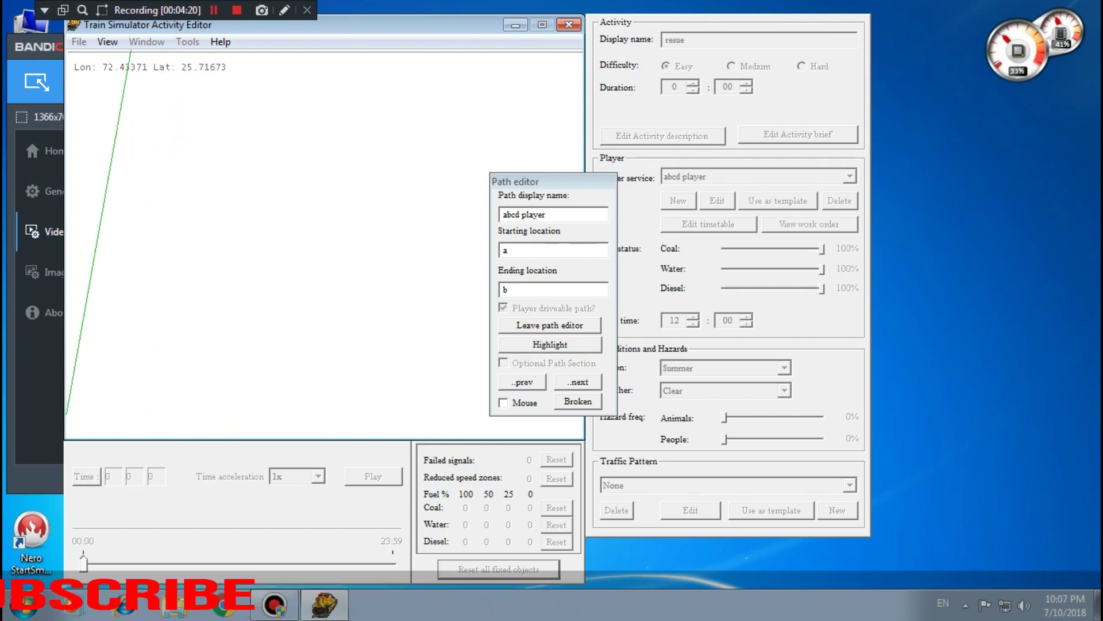
# Examine the whole player path with its reverse points around Dhareshwar, from the northern junctions to the single line south
pyautogui.moveTo(143, 127); pyautogui.dragTo(230, 356)
pyautogui.moveTo(251, 109); pyautogui.dragTo(187, 345)
pyautogui.moveTo(226, 132); pyautogui.dragTo(218, 369)
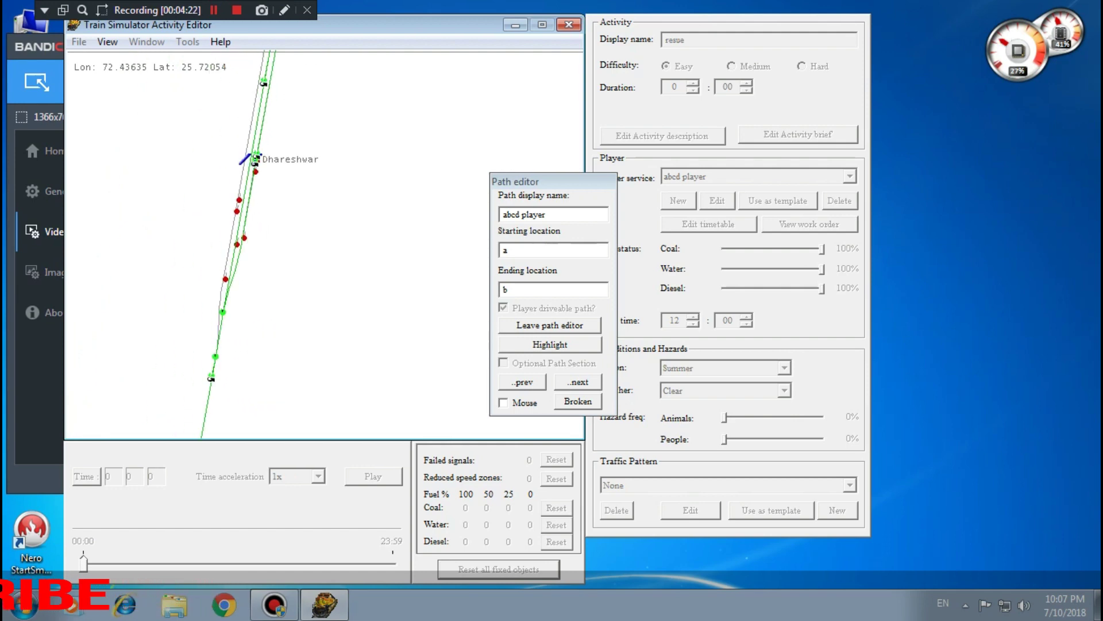
pyautogui.moveTo(247, 150); pyautogui.dragTo(222, 303)
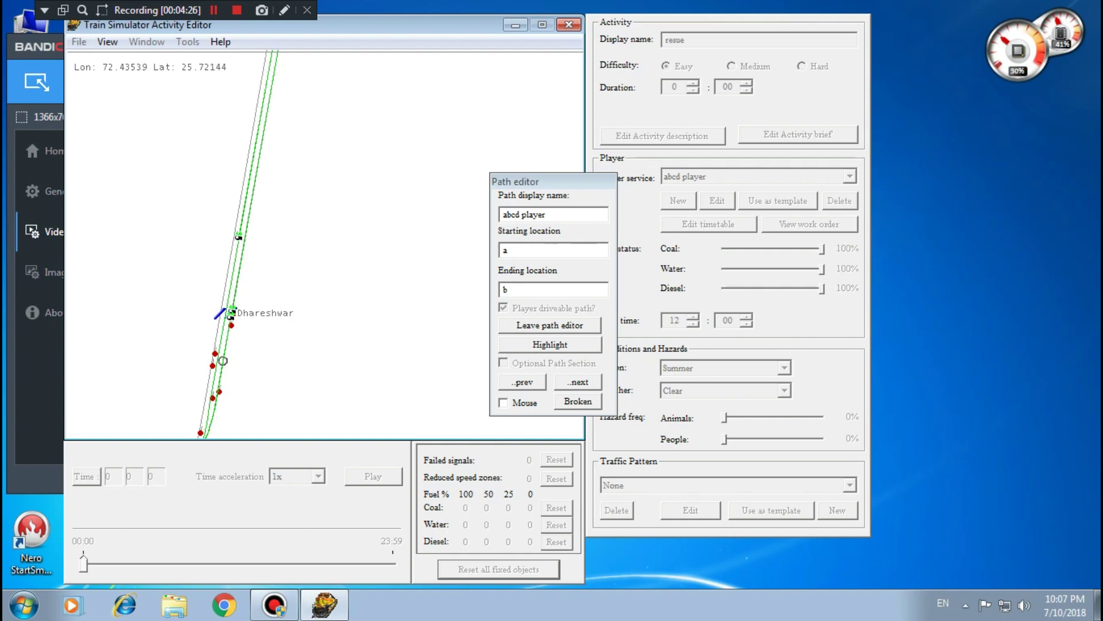
pyautogui.moveTo(206, 431); pyautogui.dragTo(215, 259)
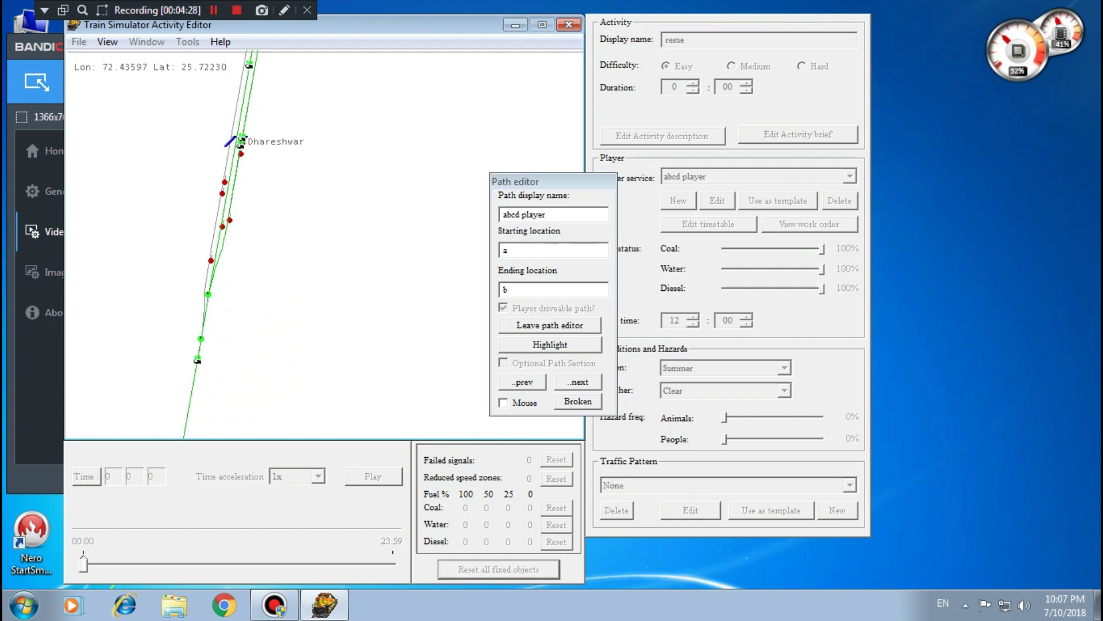
pyautogui.moveTo(245, 84); pyautogui.dragTo(180, 403)
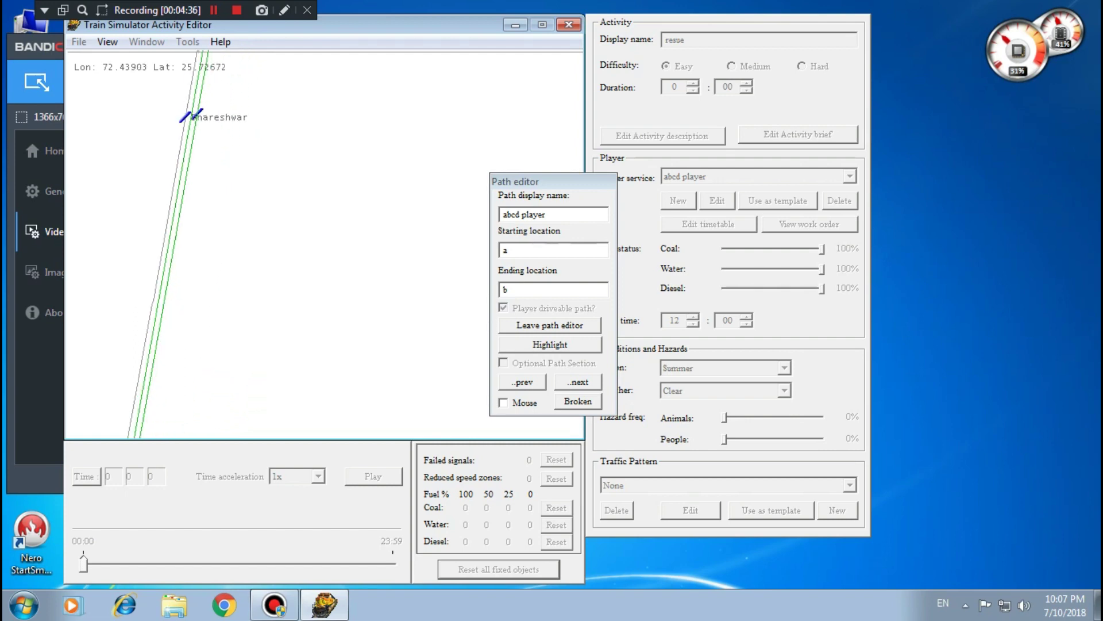
pyautogui.moveTo(242, 138); pyautogui.dragTo(224, 324)
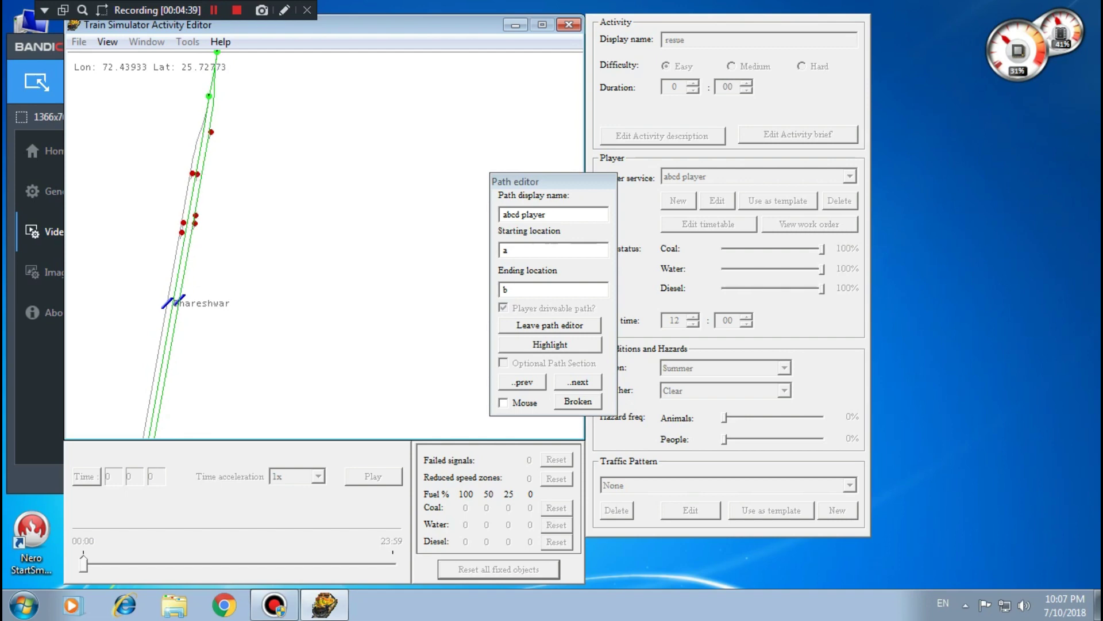
pyautogui.moveTo(241, 138); pyautogui.dragTo(253, 300)
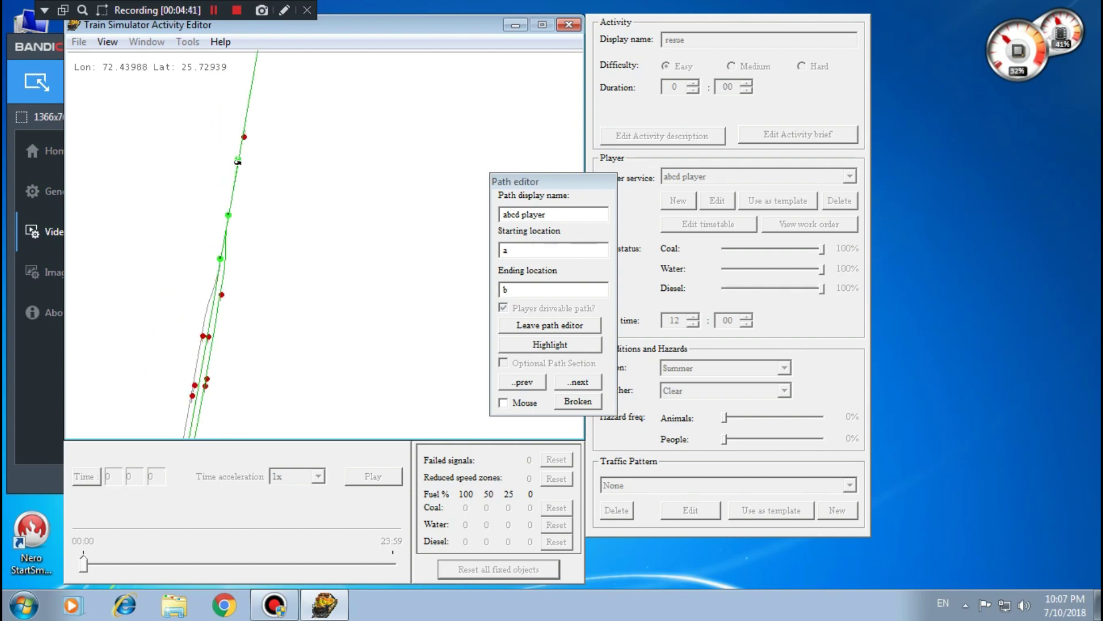
pyautogui.moveTo(172, 391); pyautogui.dragTo(178, 227)
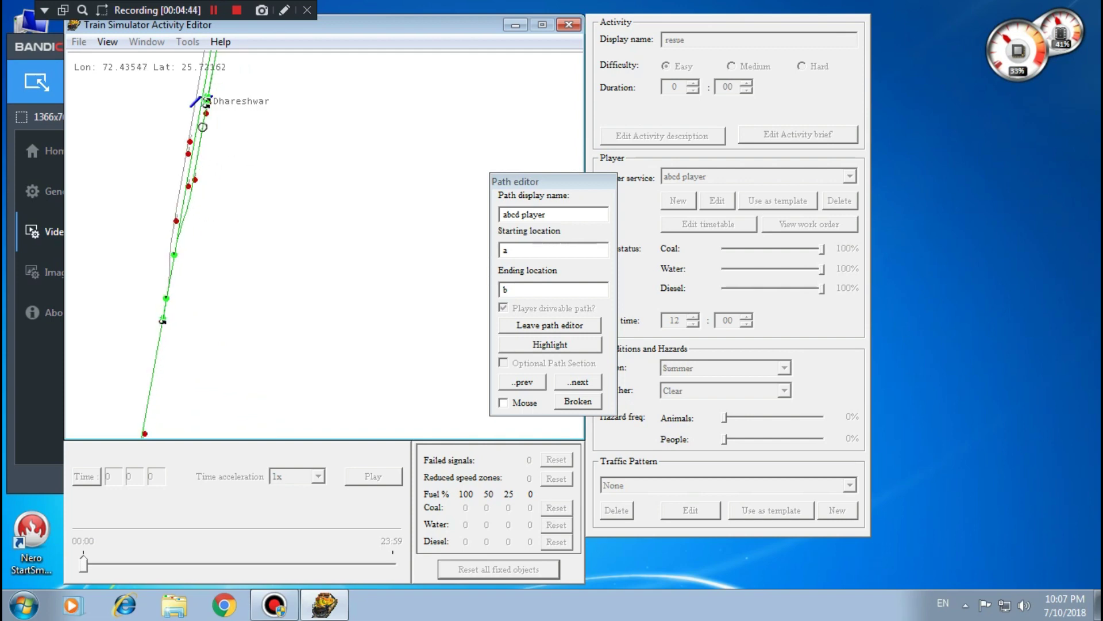
pyautogui.moveTo(152, 382); pyautogui.dragTo(177, 187)
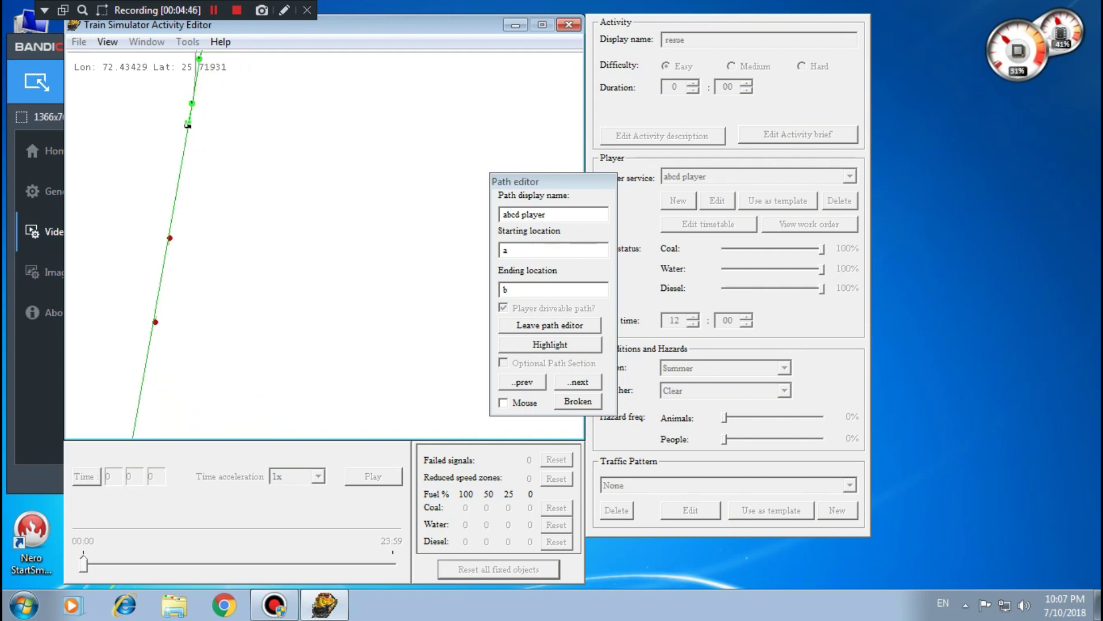
# Leave the path editor and accept the "abcd player" service settings
pyautogui.click(550, 326)
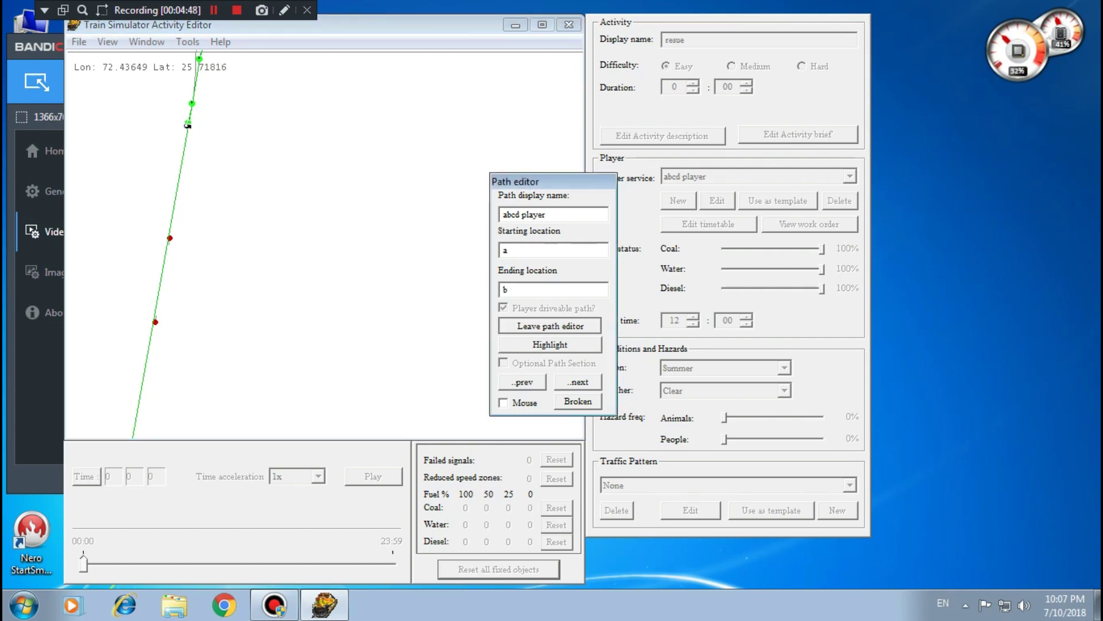
pyautogui.press('Return')
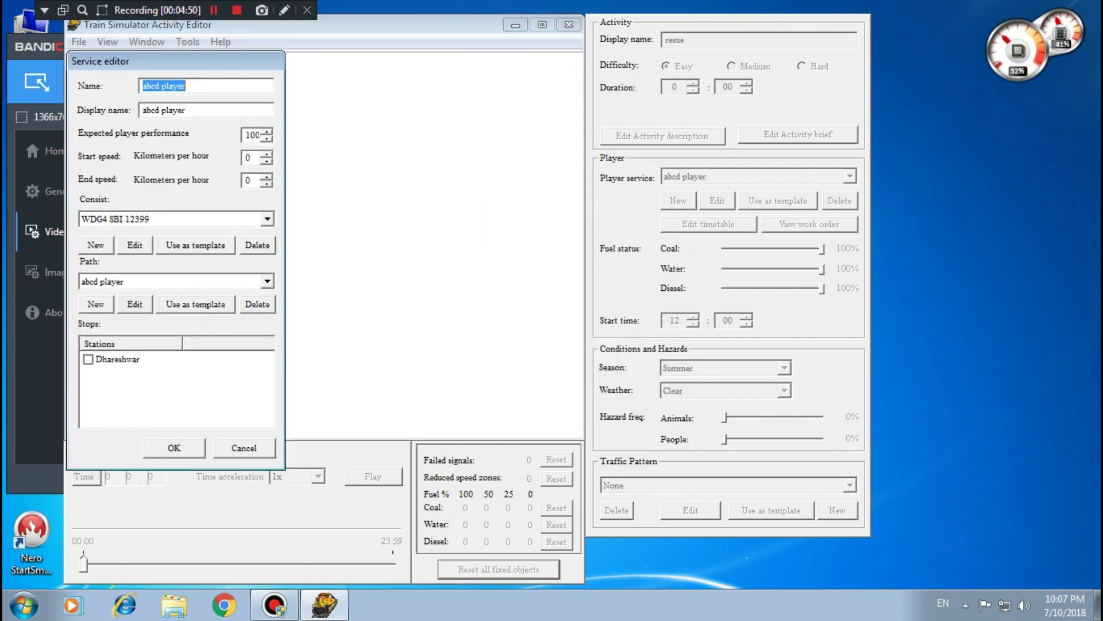
pyautogui.press('Return')
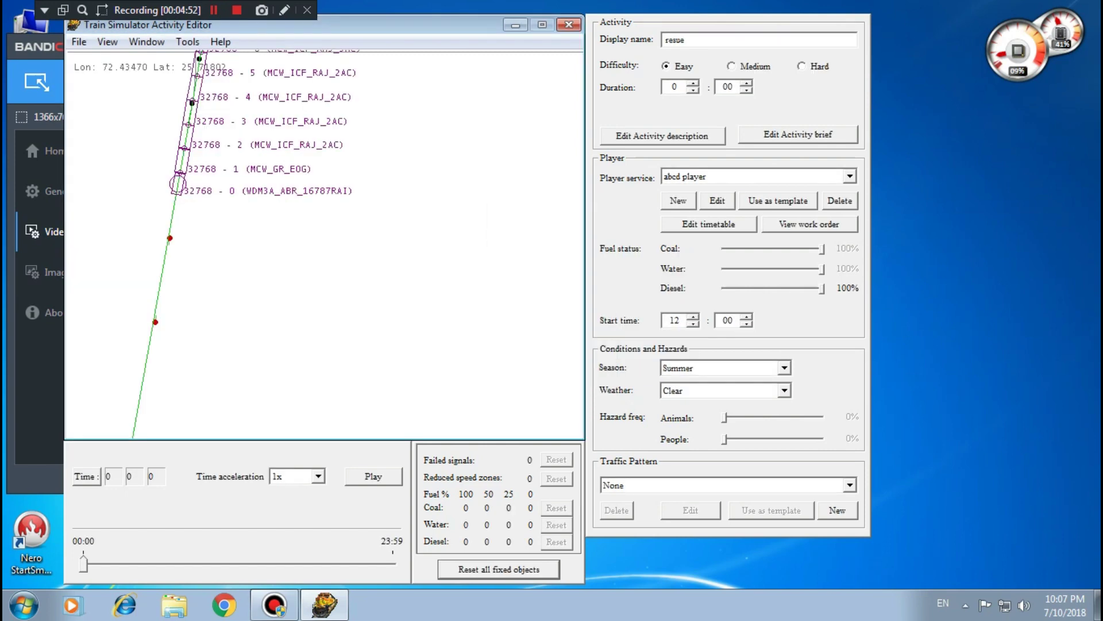
# Paste "abcd player" as both the activity description and the activity briefing text
pyautogui.click(662, 136)
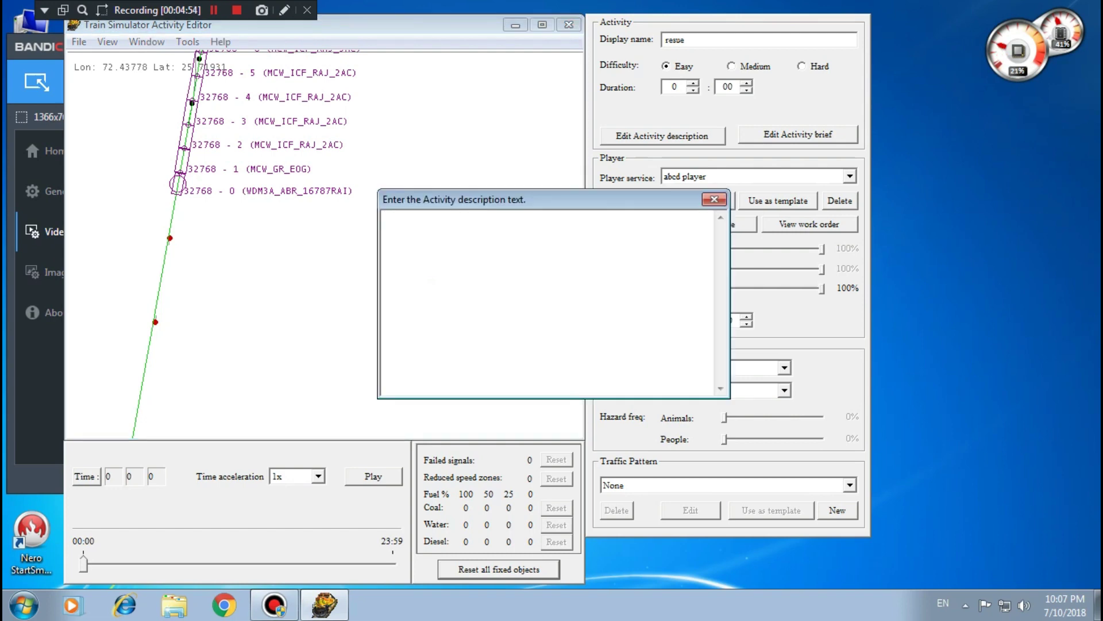
pyautogui.rightClick(474, 236)
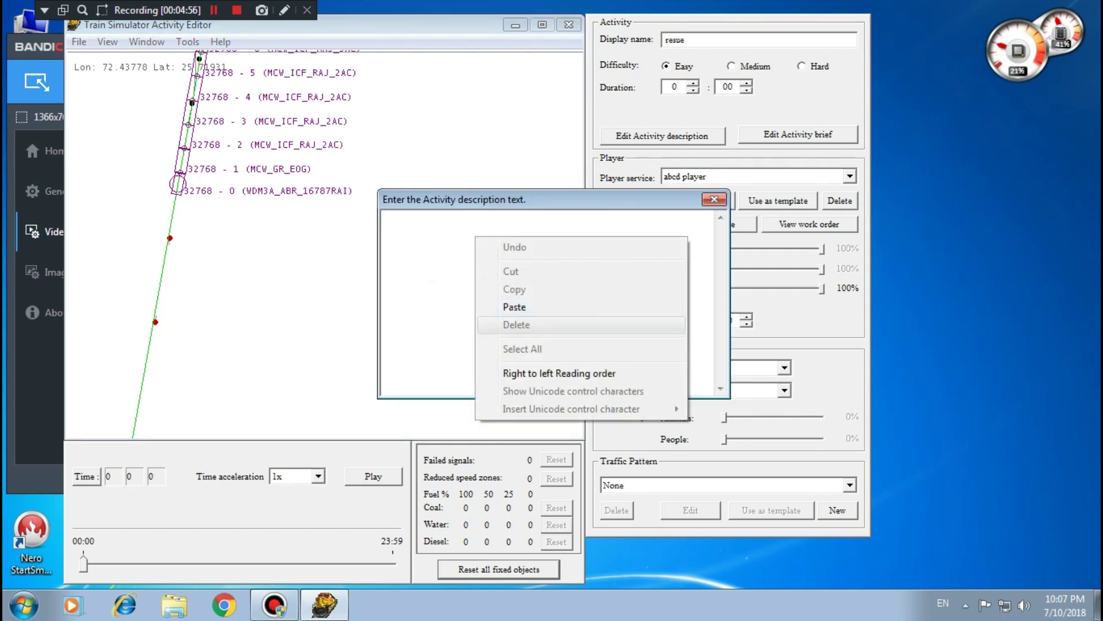
pyautogui.click(517, 307)
pyautogui.click(714, 200)
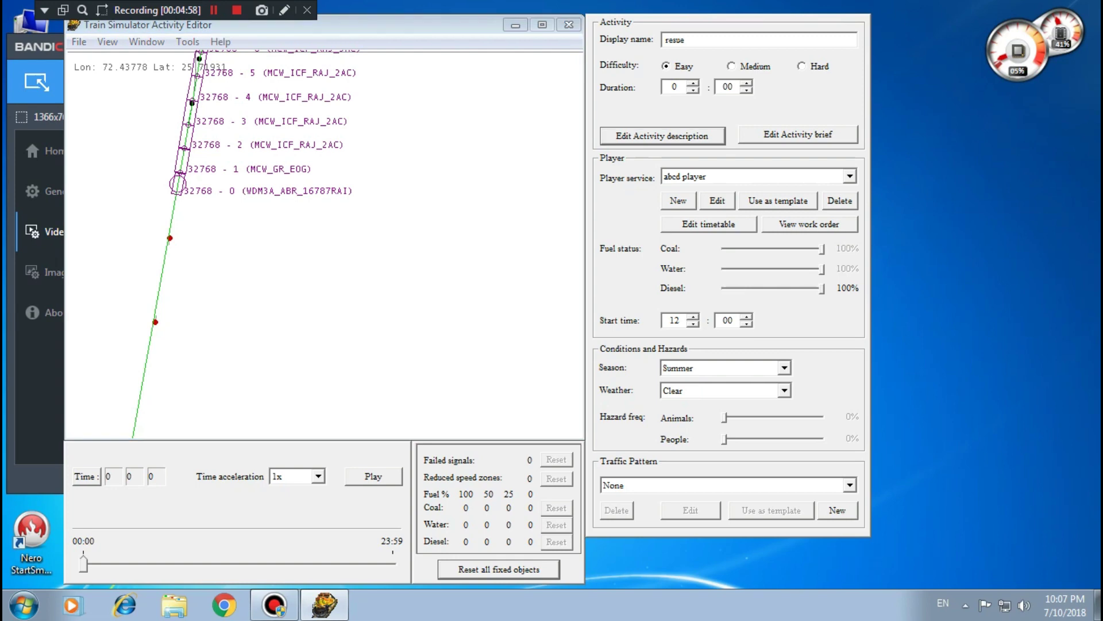
pyautogui.click(798, 134)
pyautogui.rightClick(445, 232)
pyautogui.click(484, 302)
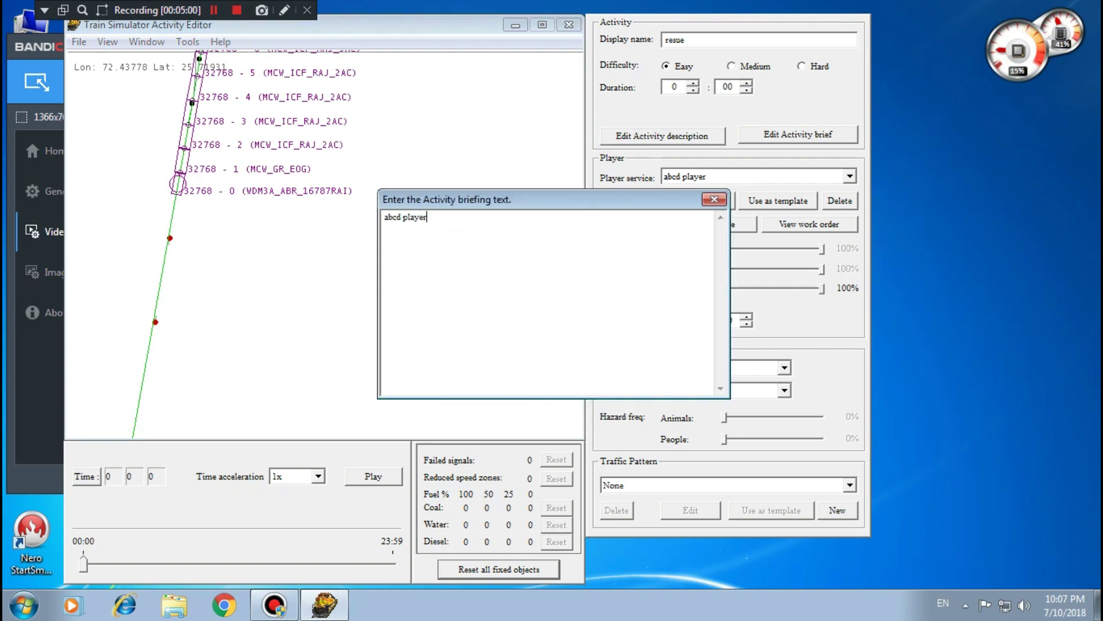
pyautogui.click(714, 200)
# Save the activity, pasting "abcd player" as its file name
pyautogui.click(78, 41)
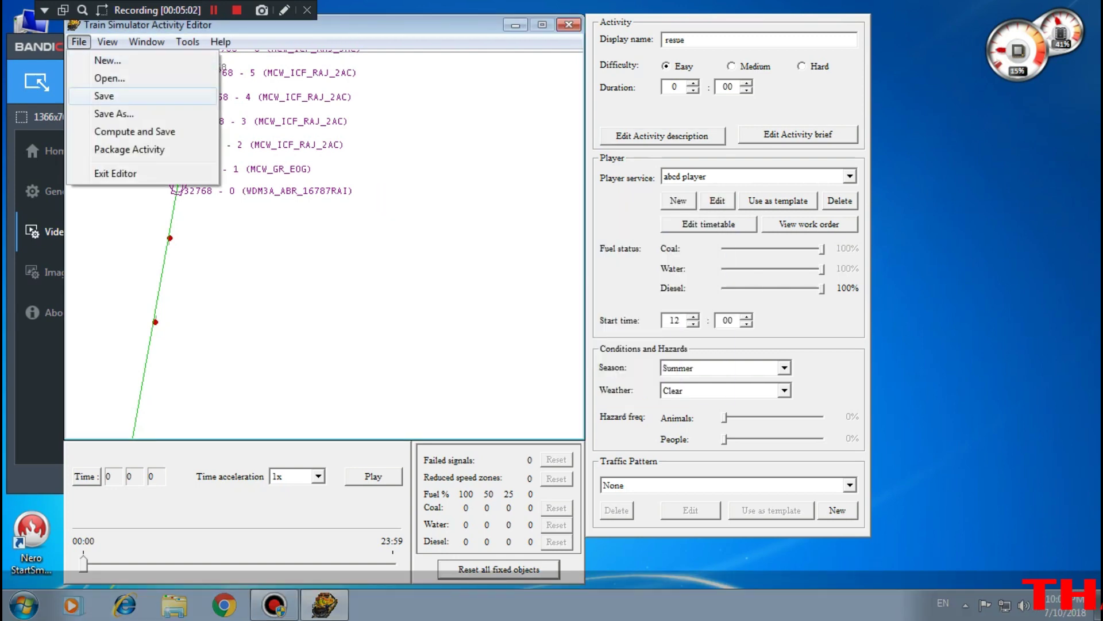
pyautogui.click(95, 94)
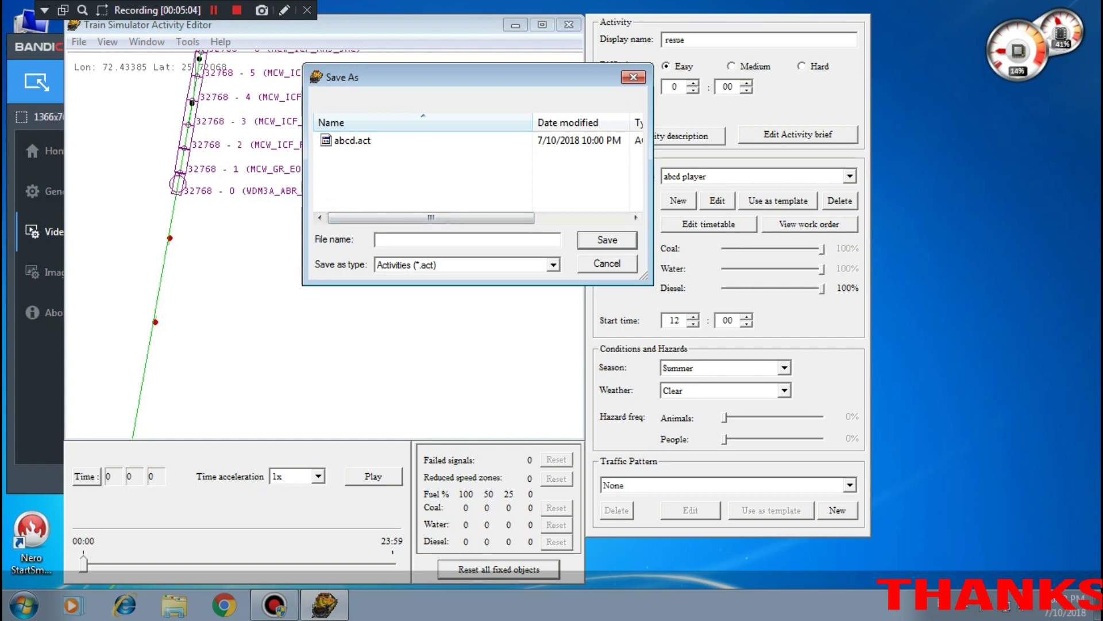
pyautogui.rightClick(402, 239)
pyautogui.click(439, 310)
pyautogui.click(607, 240)
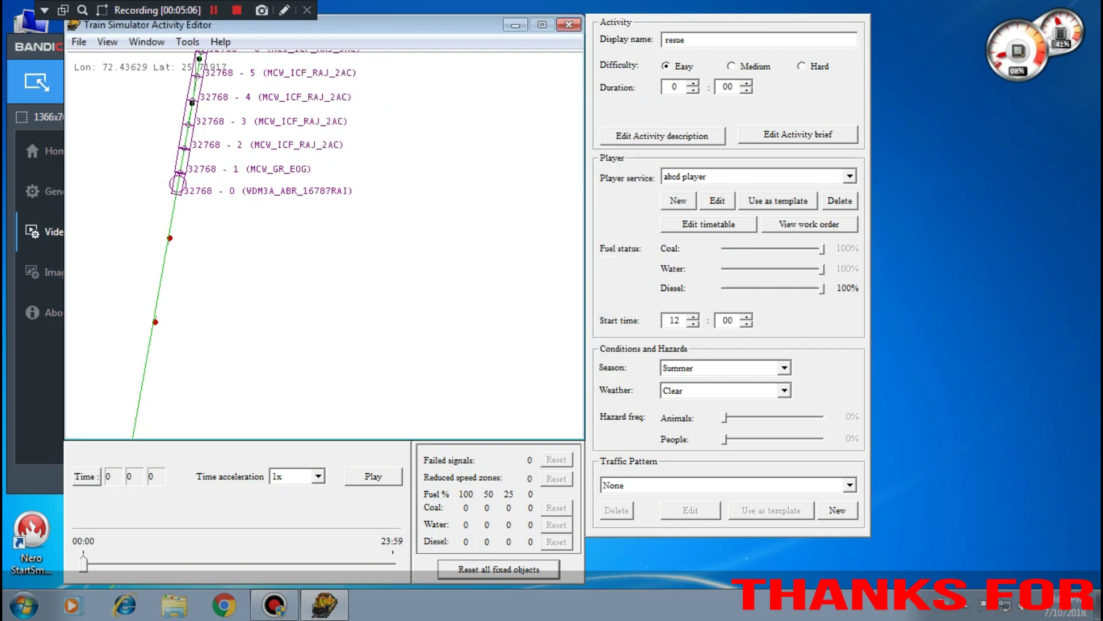
# Exit the activity editor
pyautogui.click(79, 41)
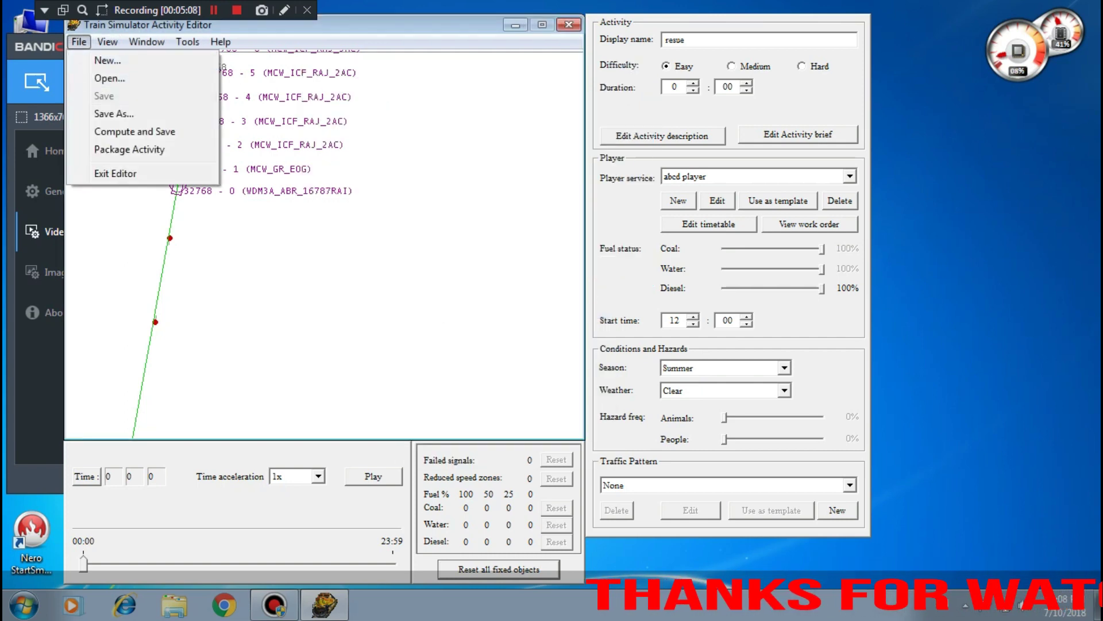
pyautogui.click(115, 173)
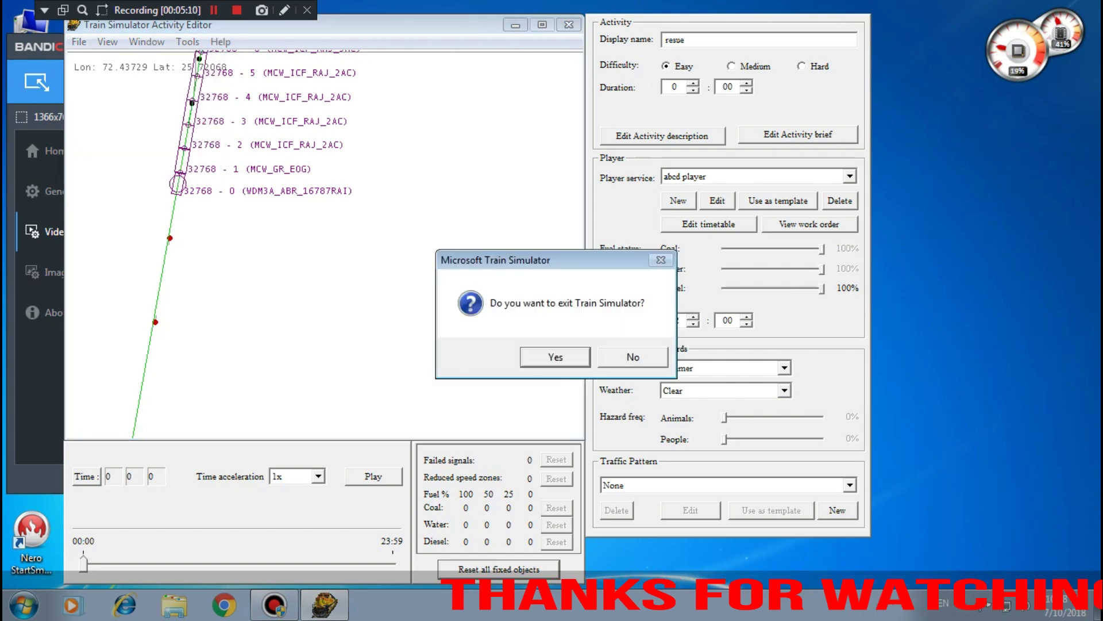